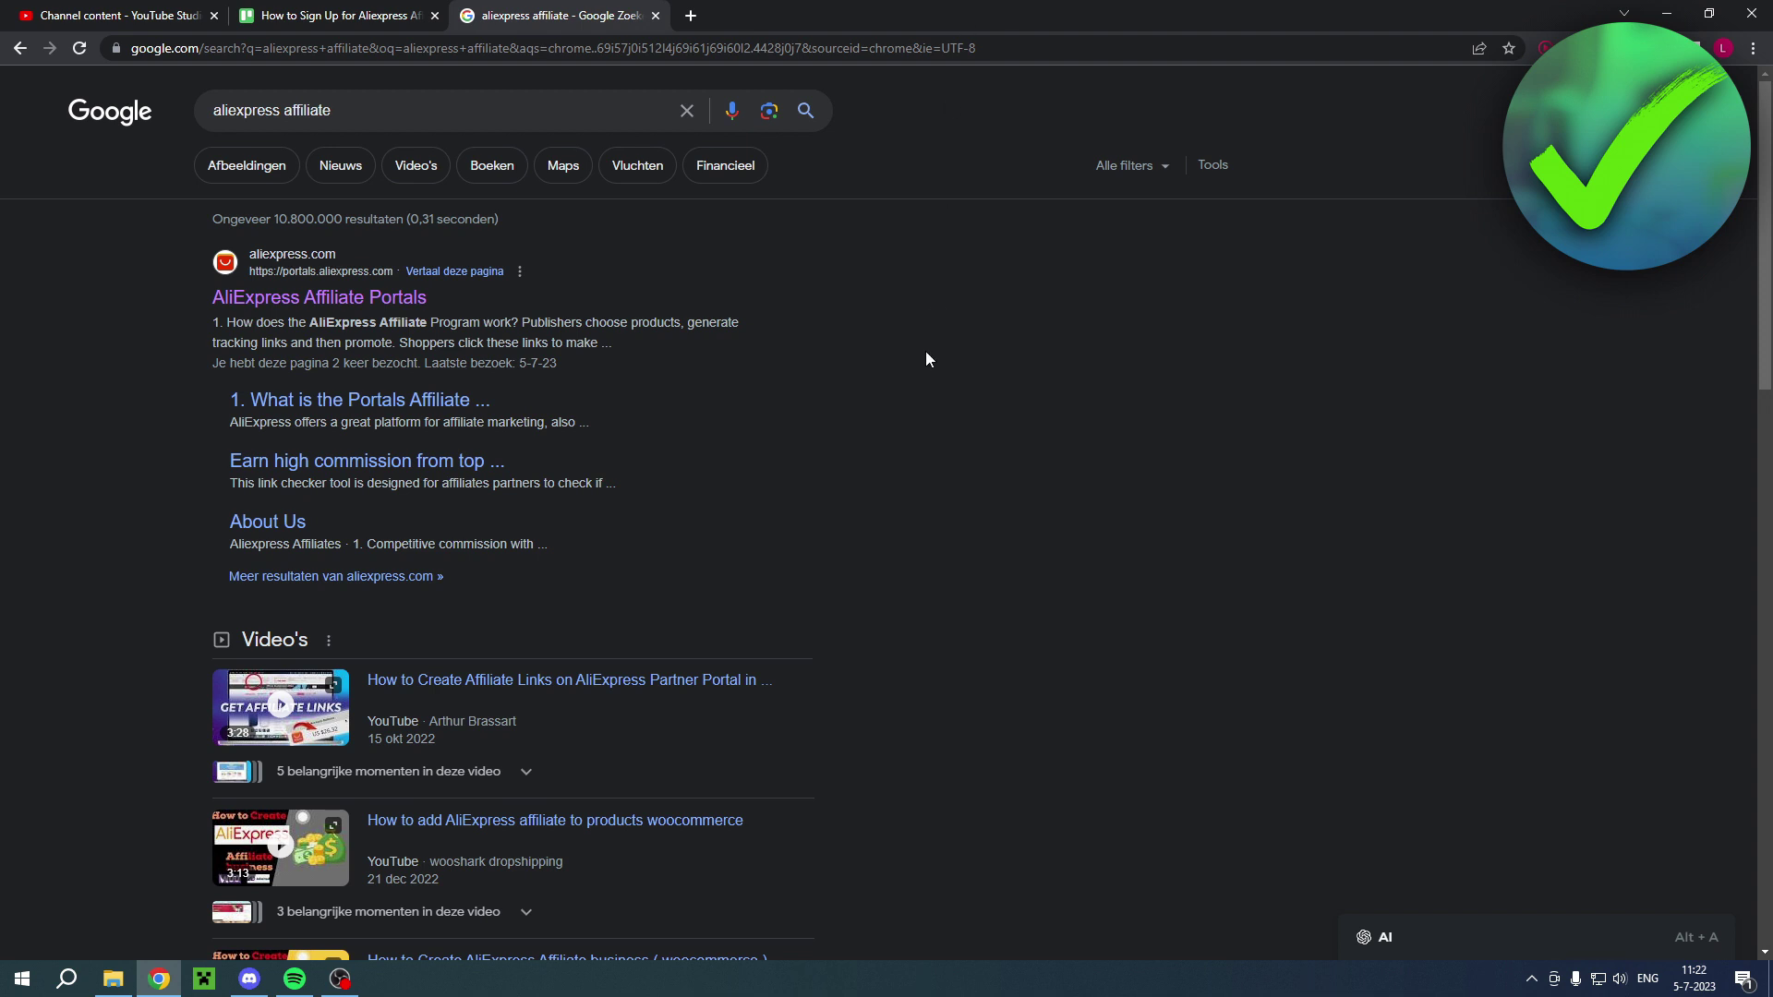
Open the AliExpress Affiliate Portals result from Google and start affiliate registration.
{"action": "left_click_drag", "start_coordinate": [332, 112], "coordinate": [168, 146]}
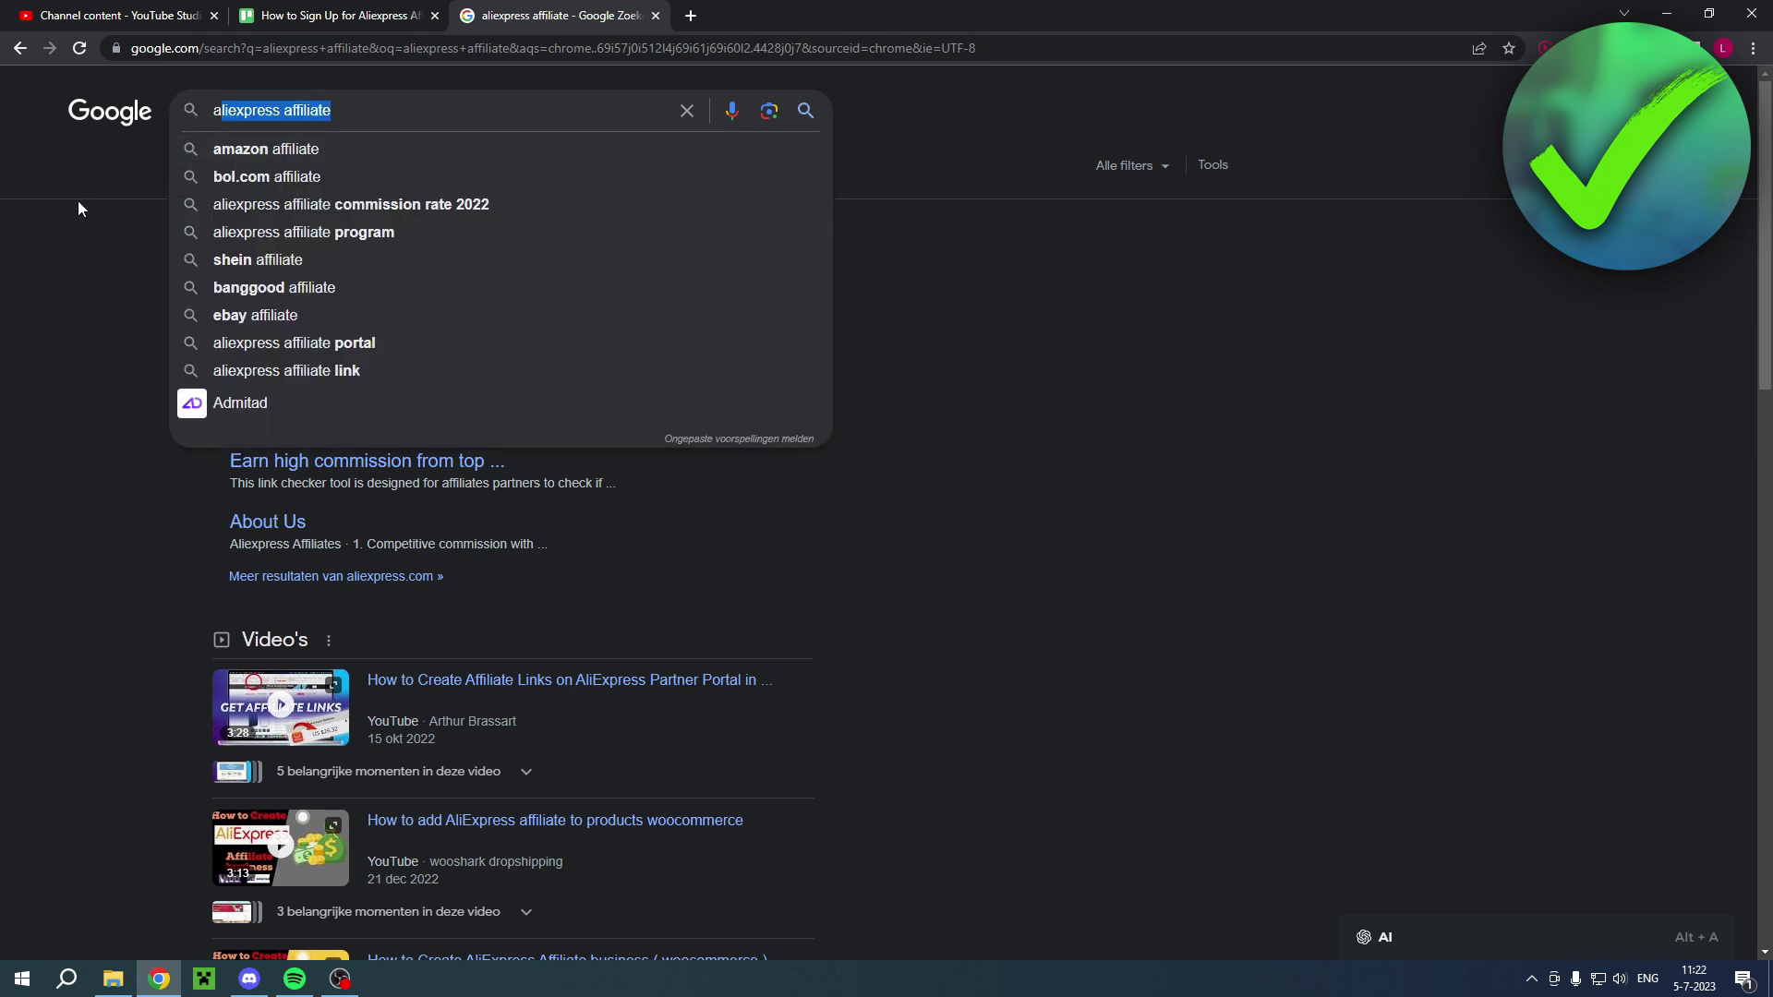
{"action": "left_click", "coordinate": [77, 201]}
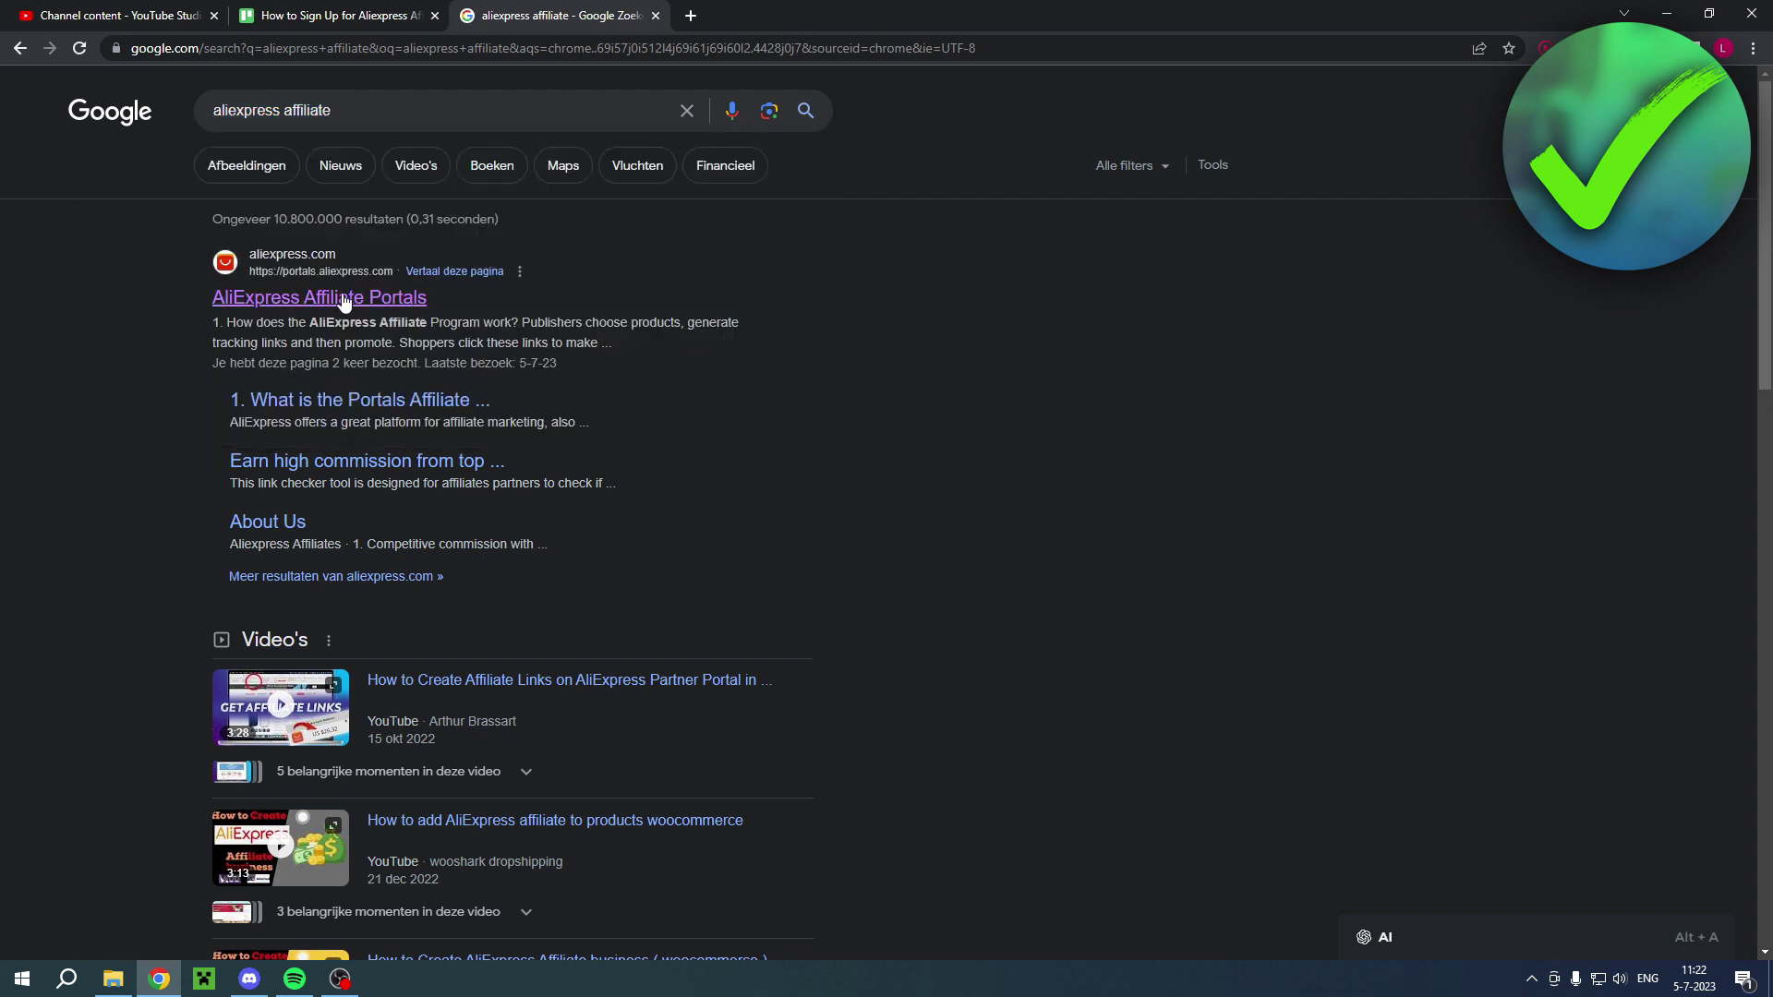
{"action": "left_click", "coordinate": [307, 299]}
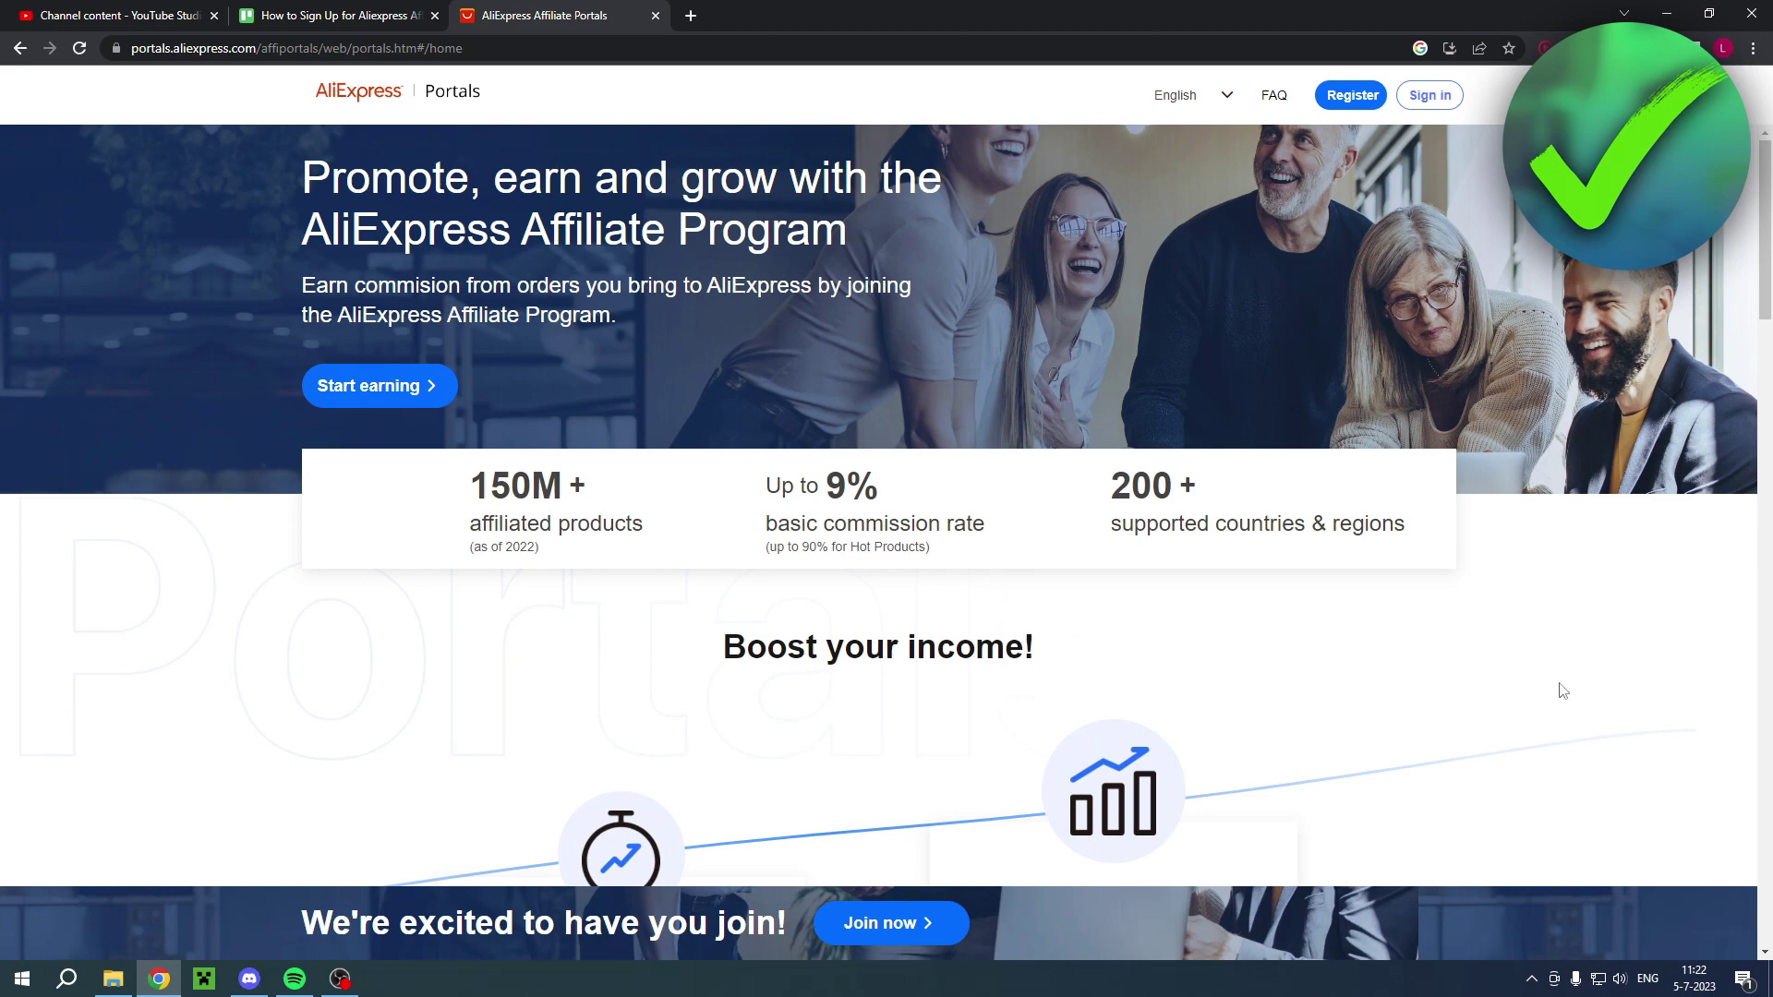
{"action": "scroll", "coordinate": [1539, 427], "scroll_direction": "down", "scroll_amount": 3}
{"action": "scroll", "coordinate": [1082, 304], "scroll_direction": "down", "scroll_amount": 2}
{"action": "scroll", "coordinate": [1082, 304], "scroll_direction": "down", "scroll_amount": 3}
{"action": "scroll", "coordinate": [915, 381], "scroll_direction": "down", "scroll_amount": 4}
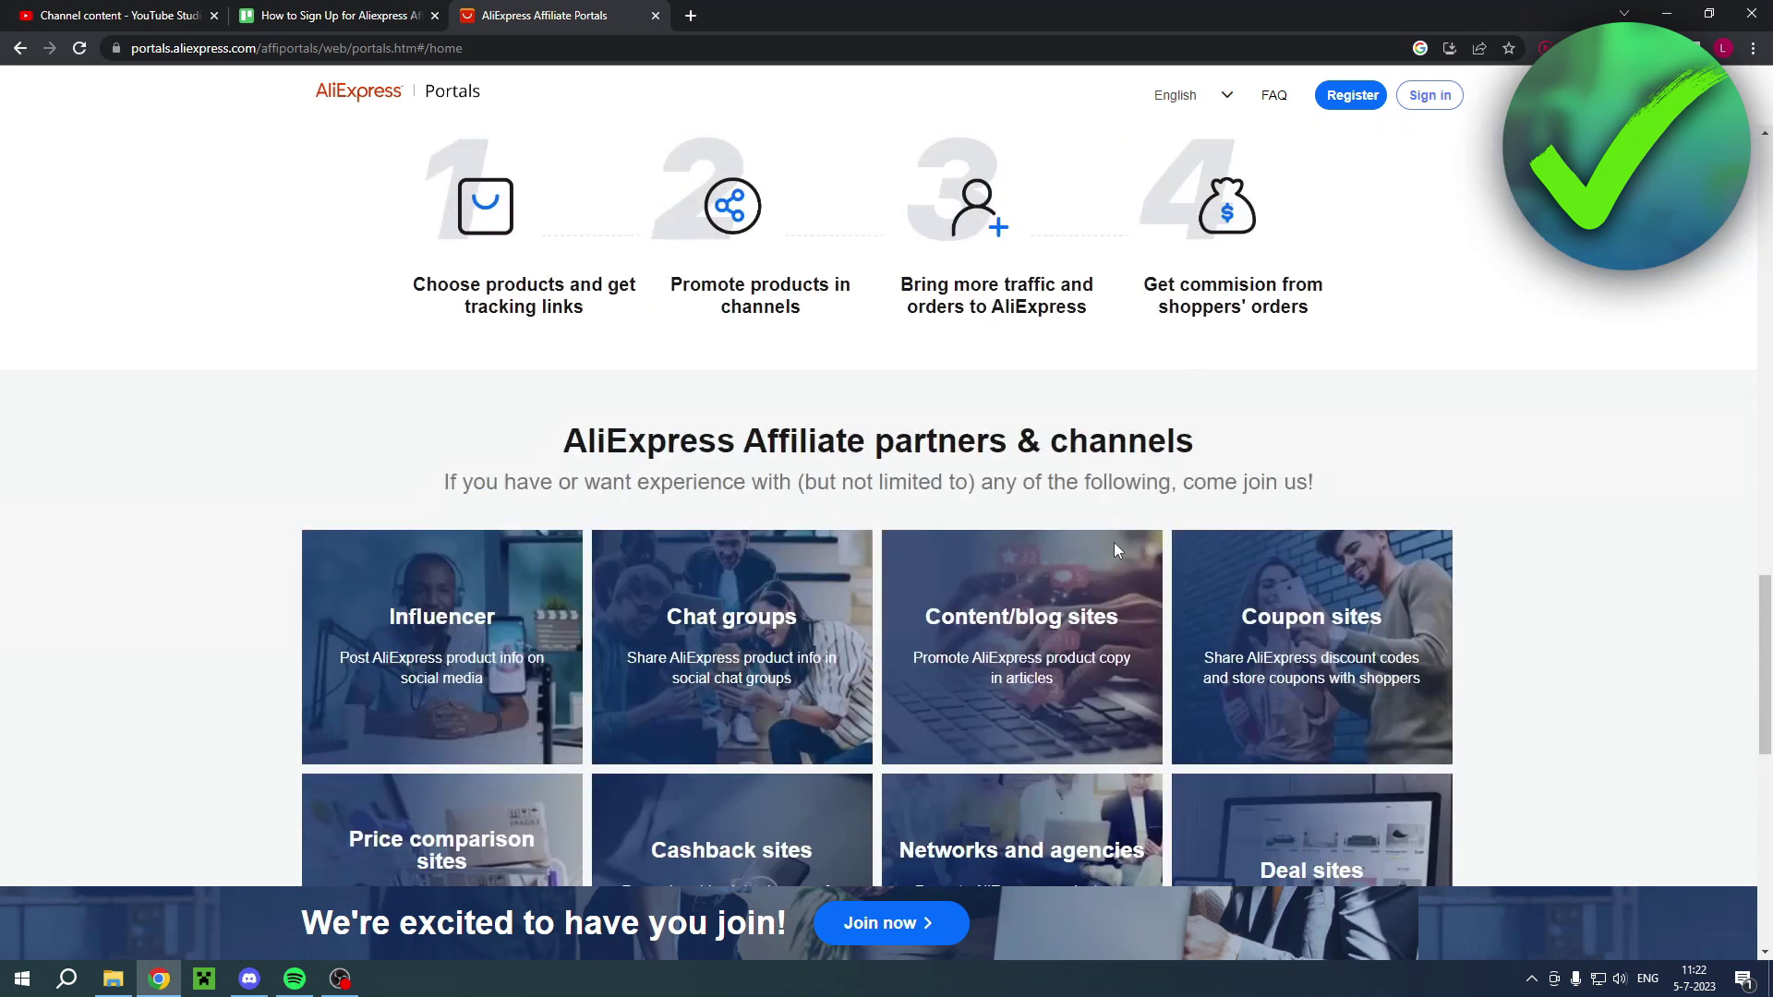
{"action": "scroll", "coordinate": [1115, 542], "scroll_direction": "down", "scroll_amount": 3}
{"action": "scroll", "coordinate": [1223, 611], "scroll_direction": "down", "scroll_amount": 3}
{"action": "scroll", "coordinate": [1587, 397], "scroll_direction": "up", "scroll_amount": 10}
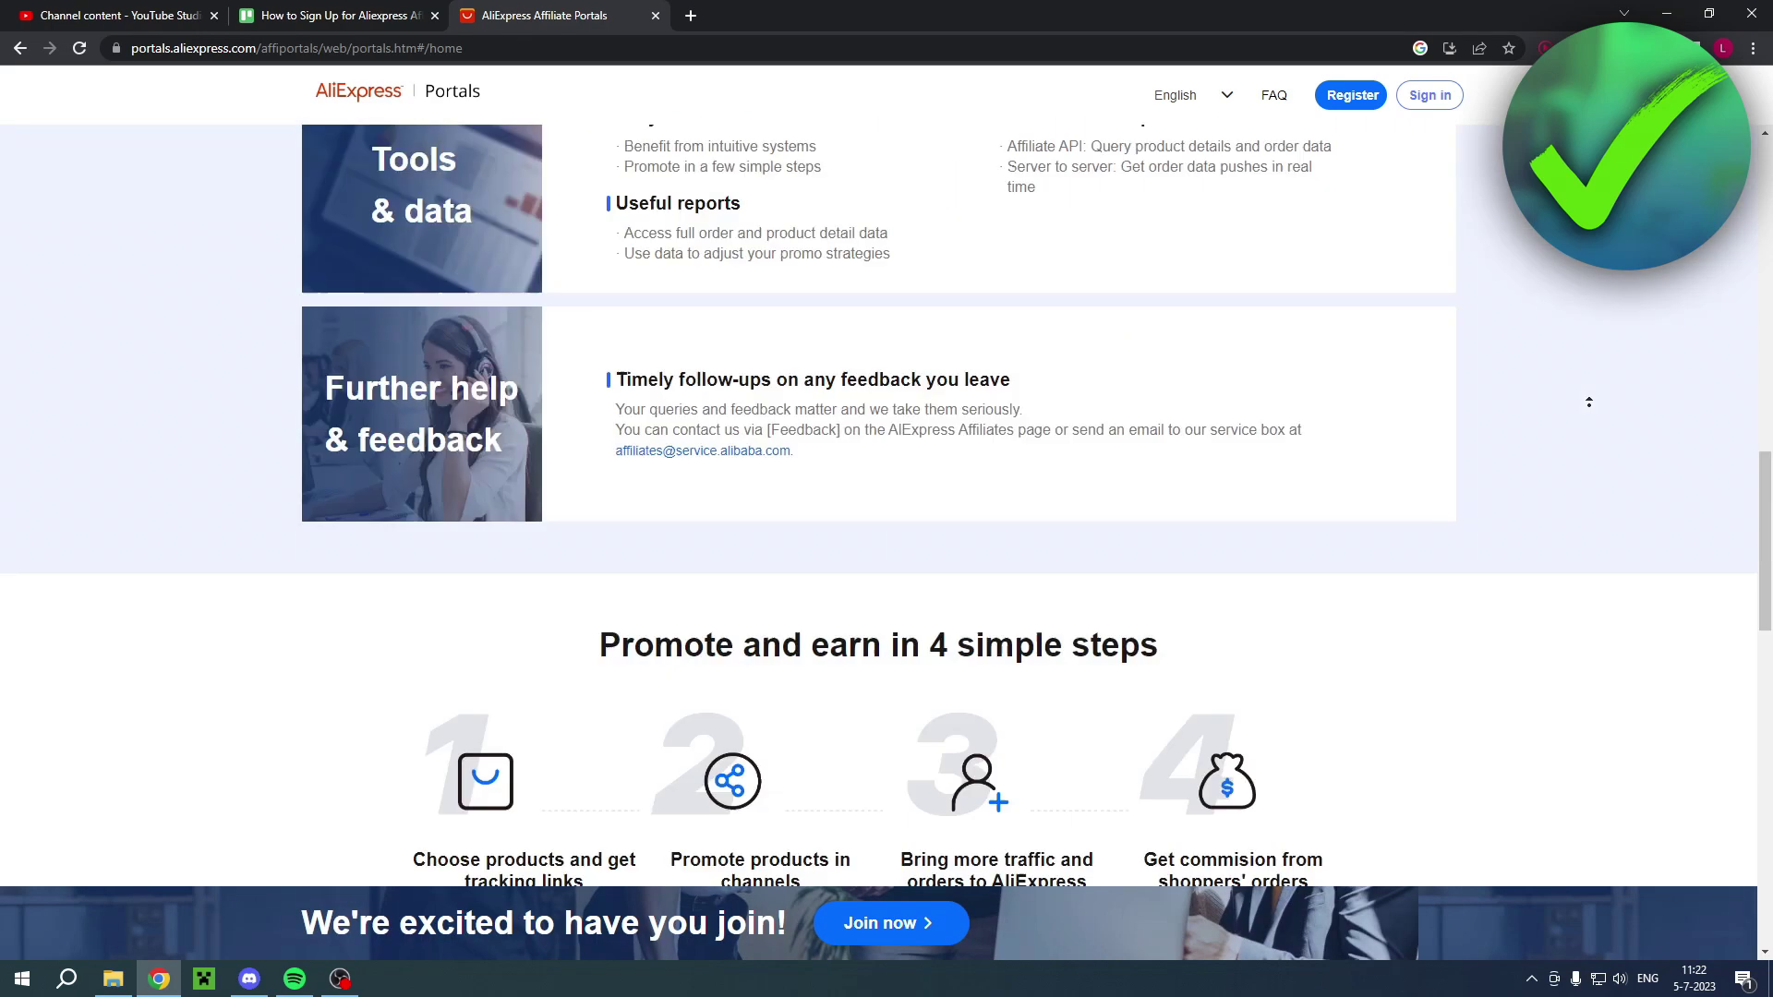
{"action": "scroll", "coordinate": [1589, 401], "scroll_direction": "up", "scroll_amount": 6}
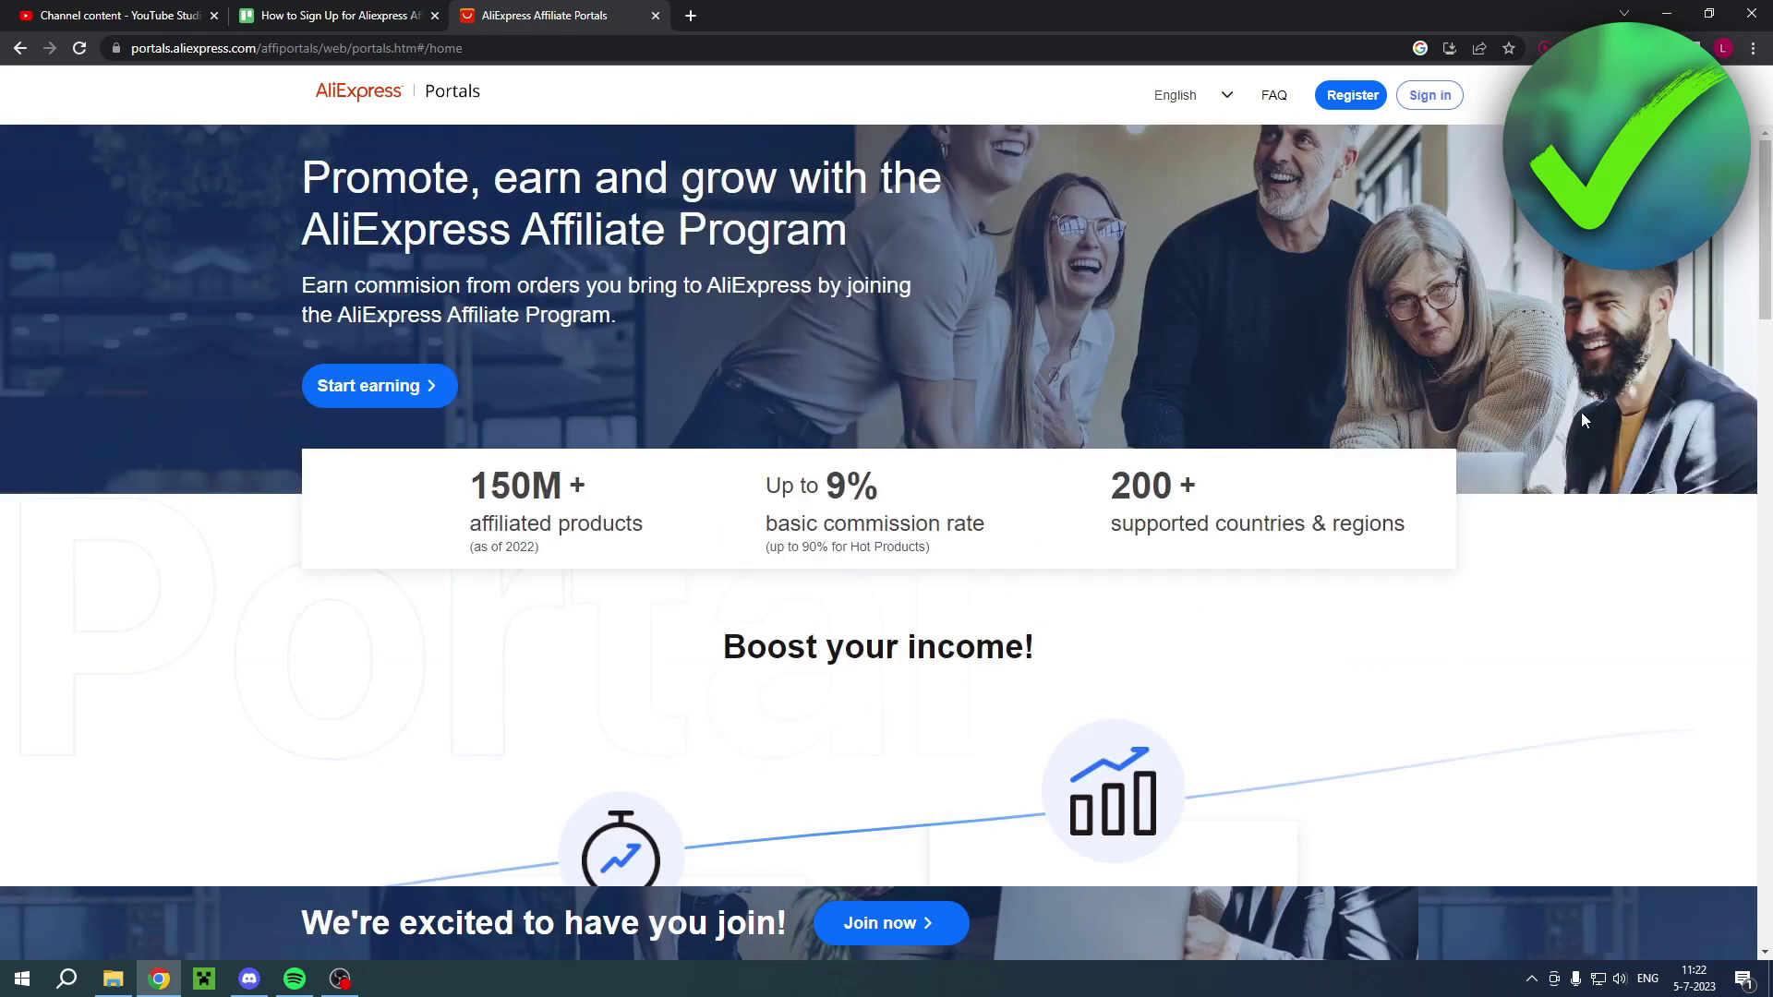
{"action": "left_click", "coordinate": [1343, 108]}
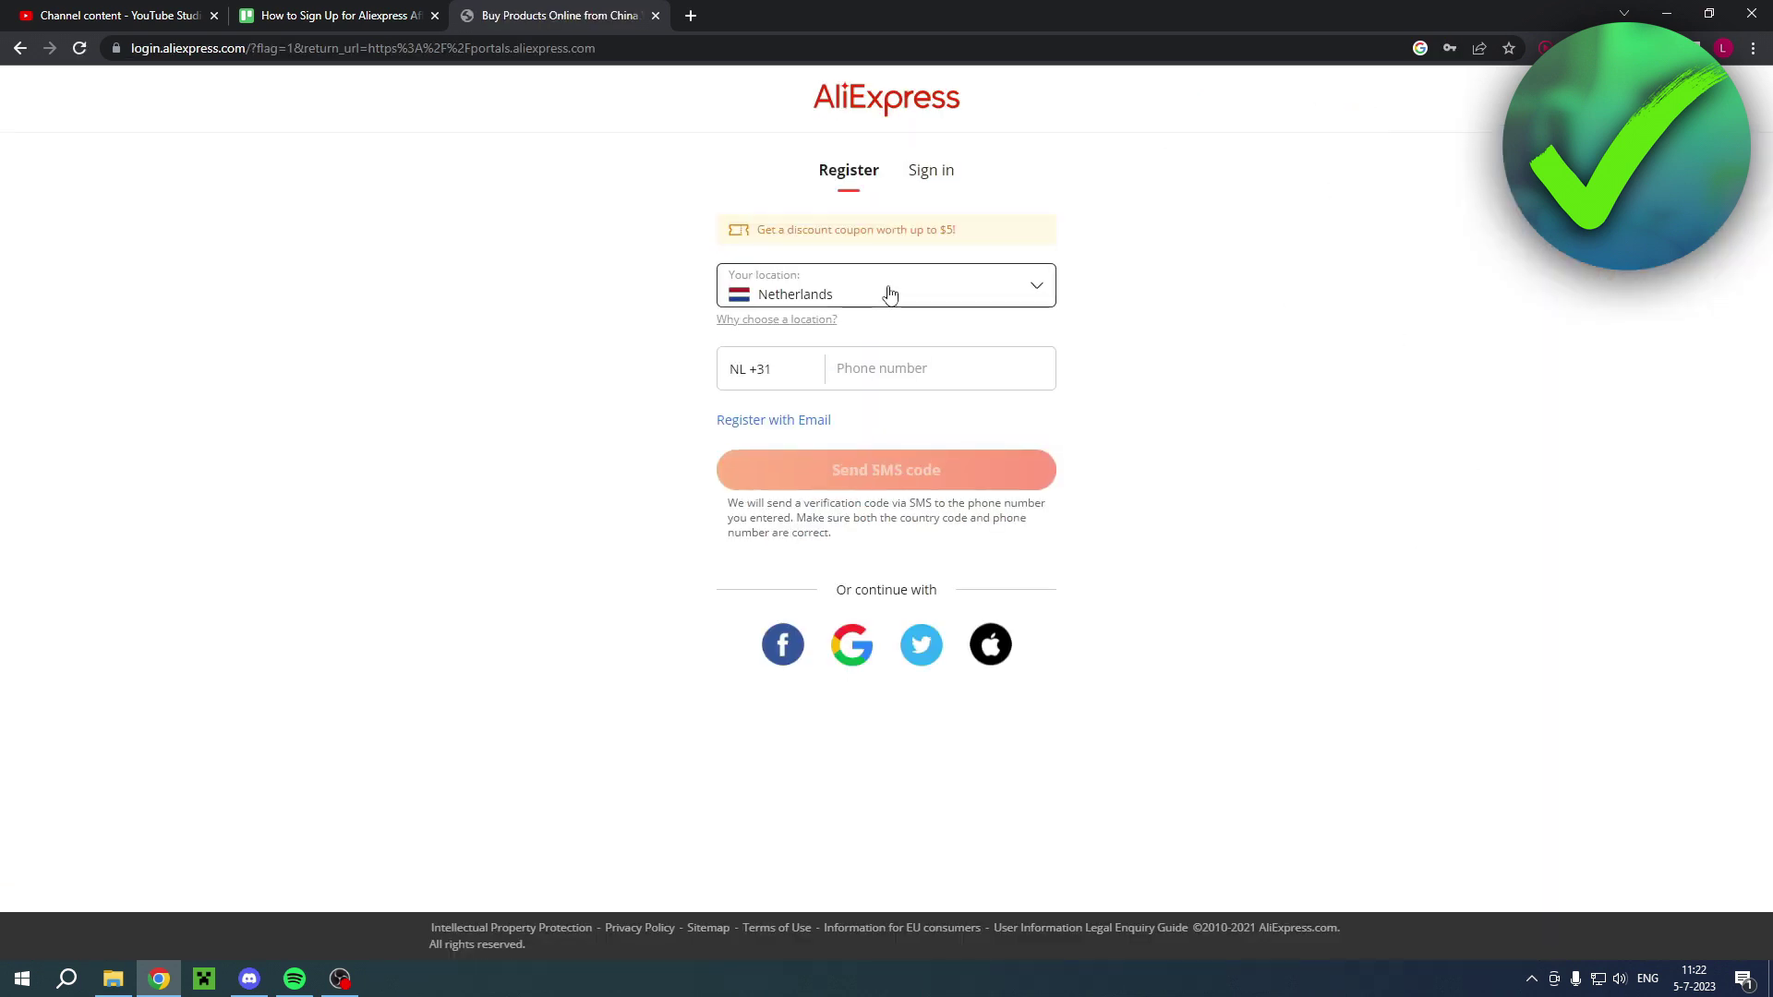
Choose 'Register with Email' and create the AliExpress account.
{"action": "left_click", "coordinate": [782, 426]}
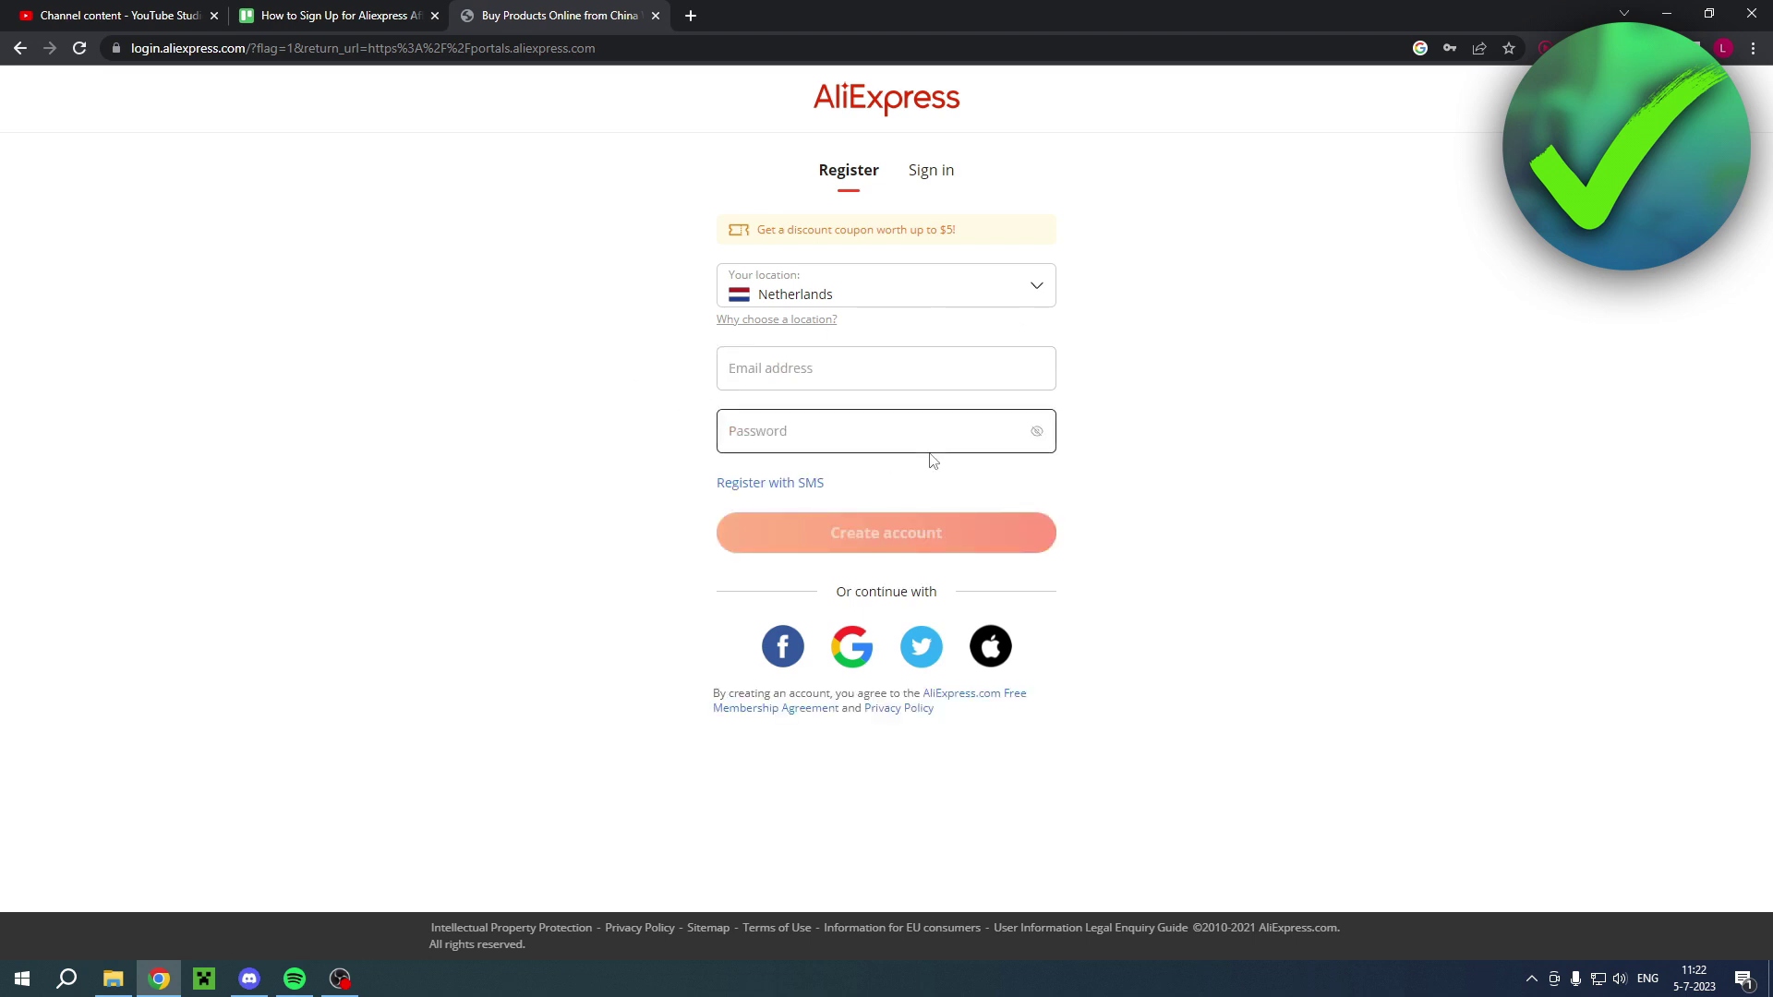
{"action": "left_click", "coordinate": [1002, 518]}
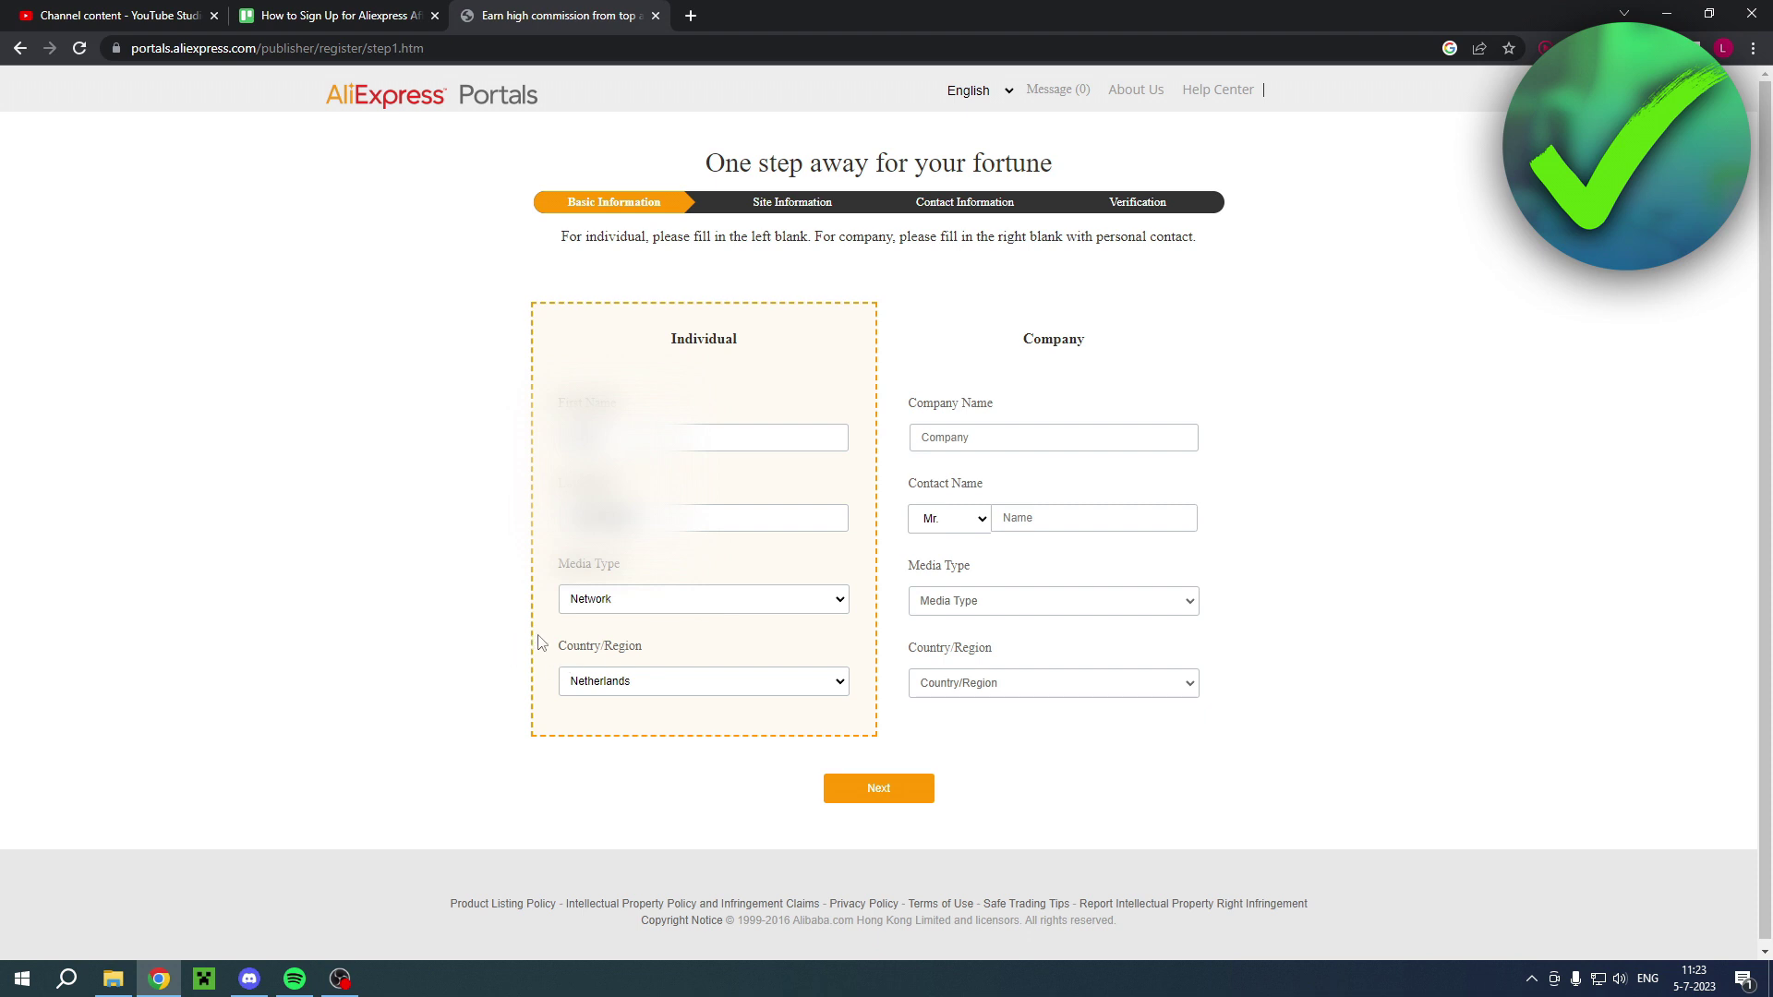
{"action": "left_click", "coordinate": [733, 605]}
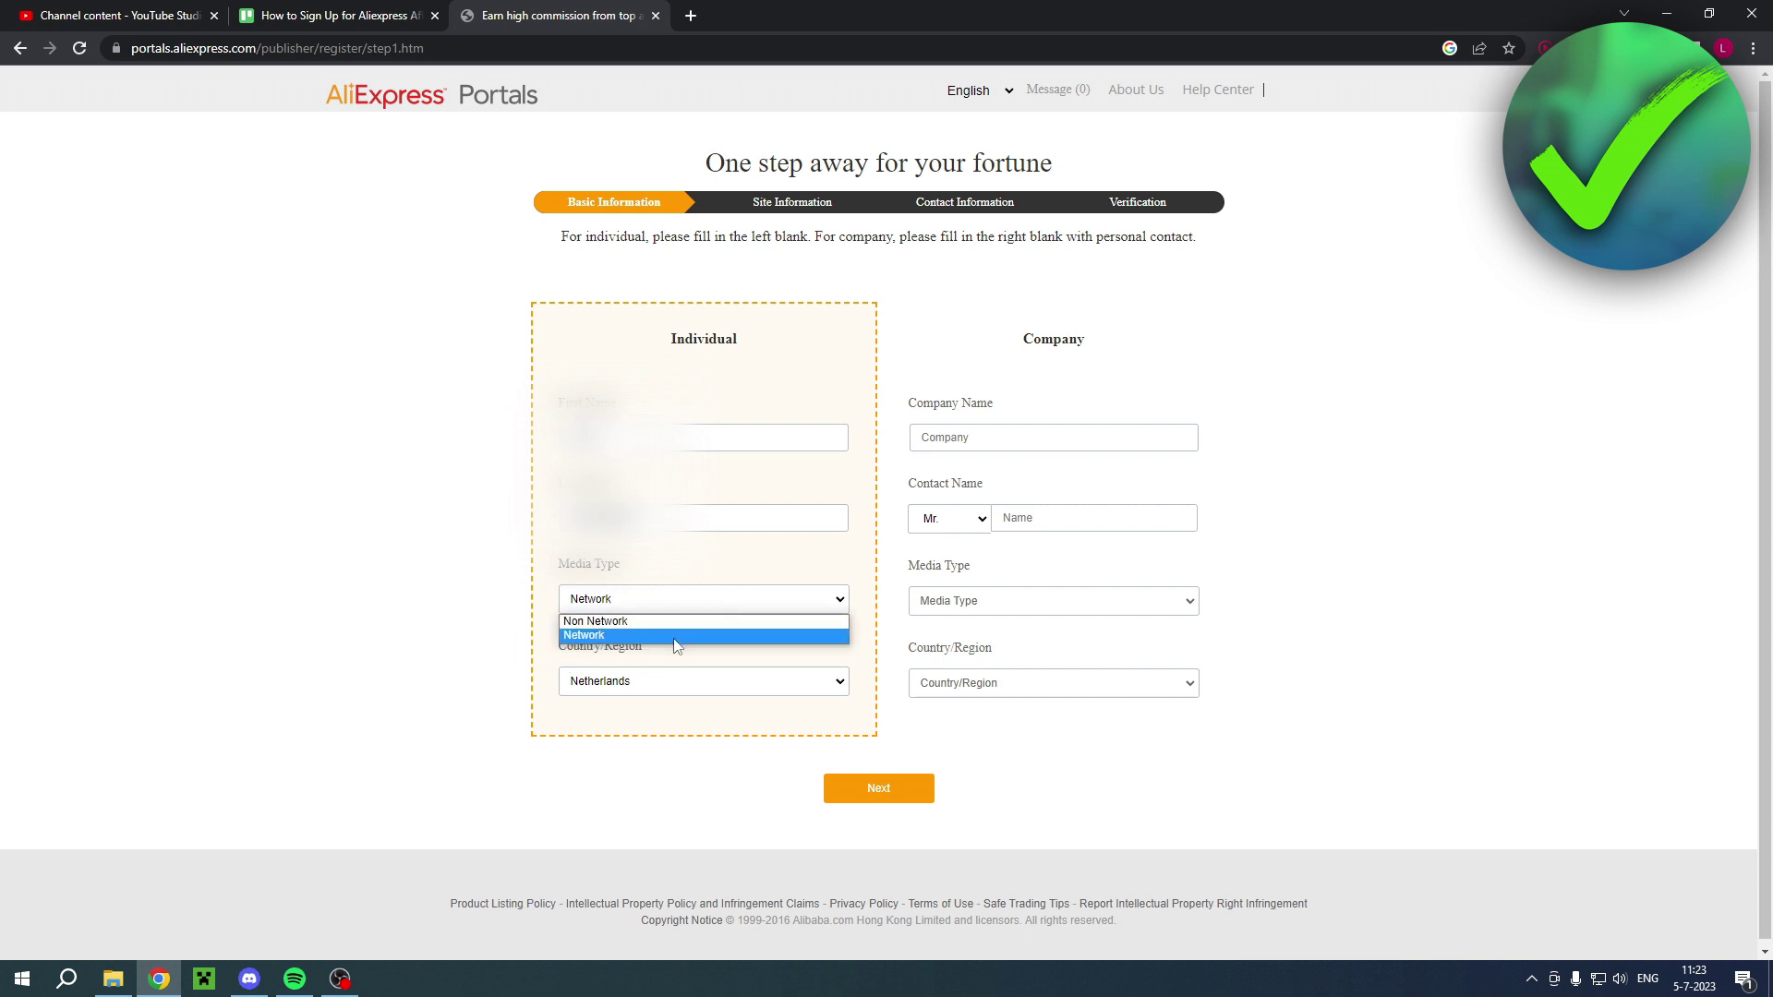
{"action": "left_click", "coordinate": [714, 563]}
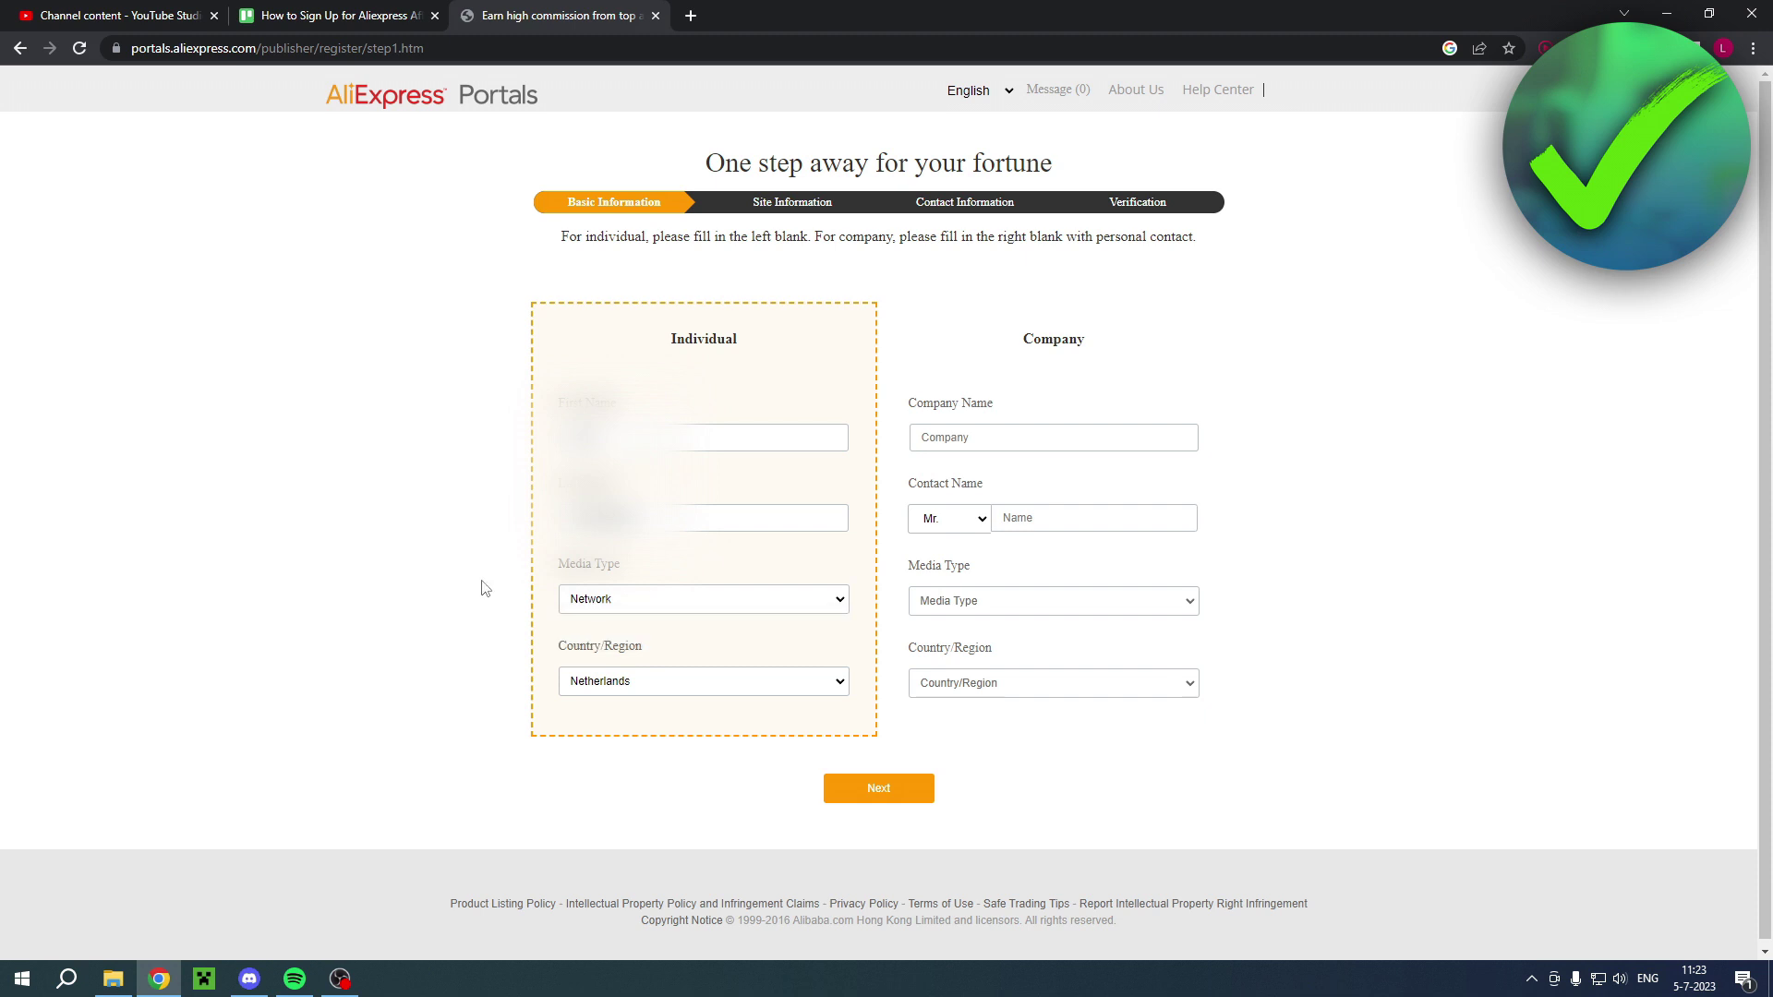
{"action": "left_click", "coordinate": [711, 598]}
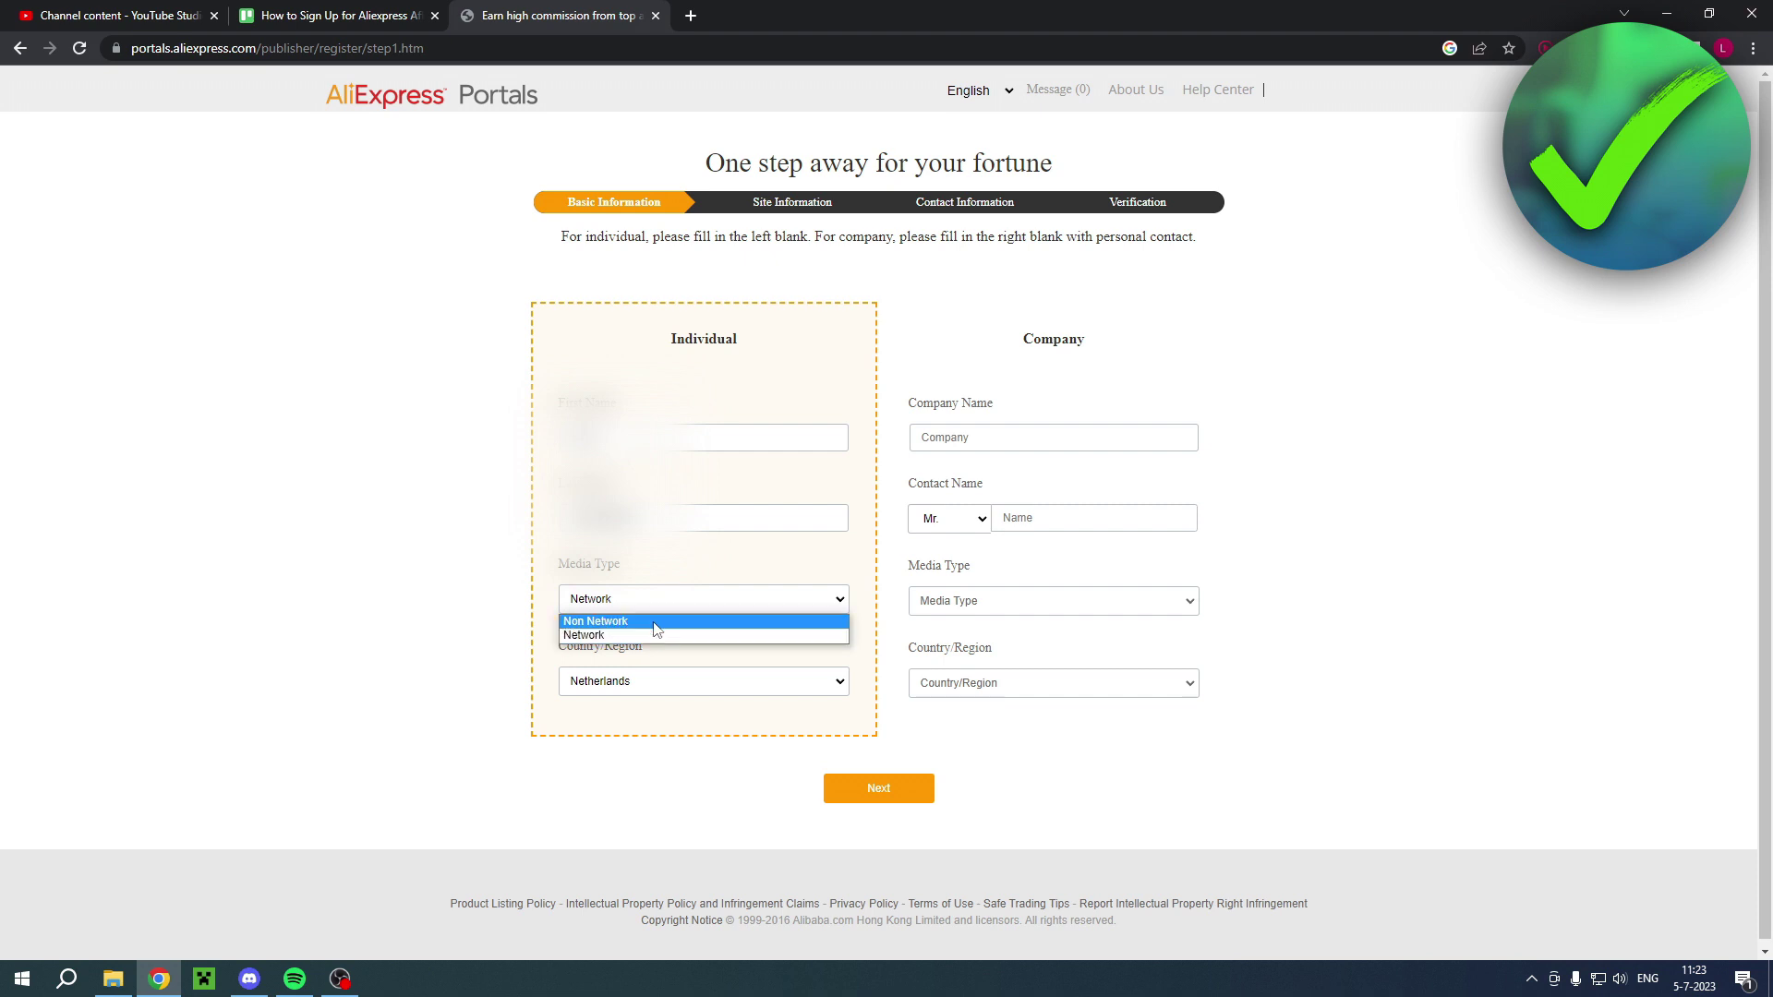
{"action": "left_click", "coordinate": [760, 574]}
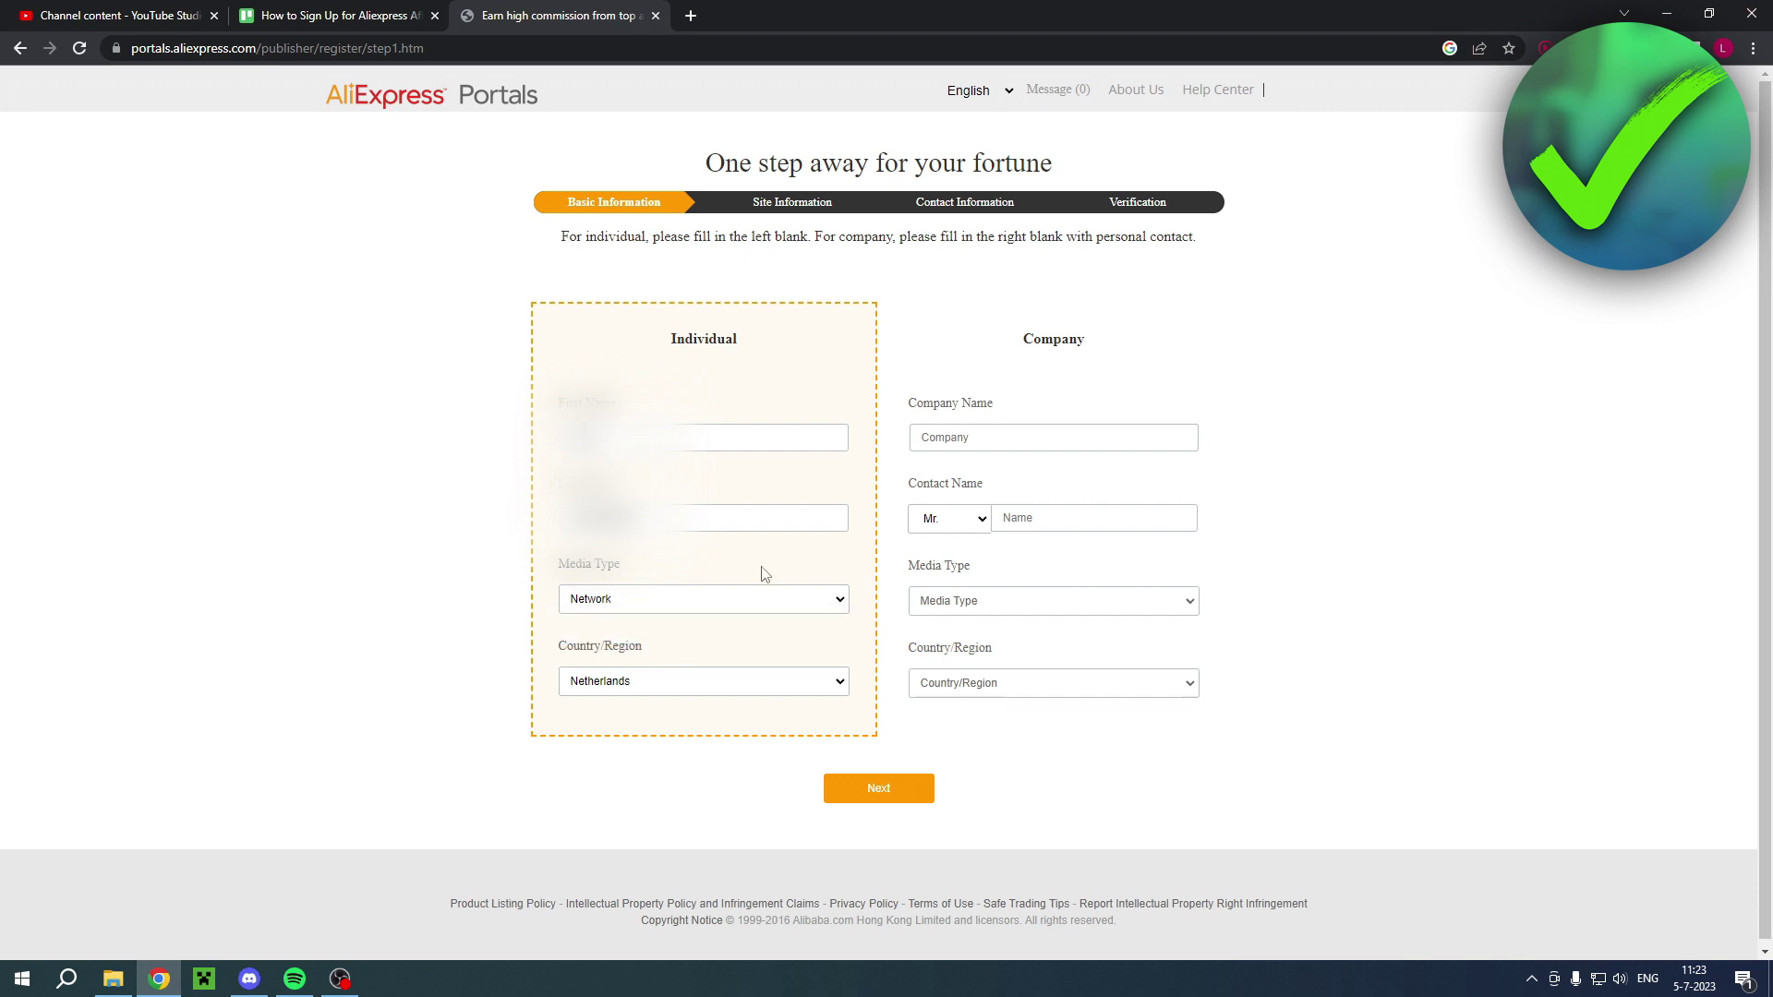
{"action": "left_click", "coordinate": [881, 794]}
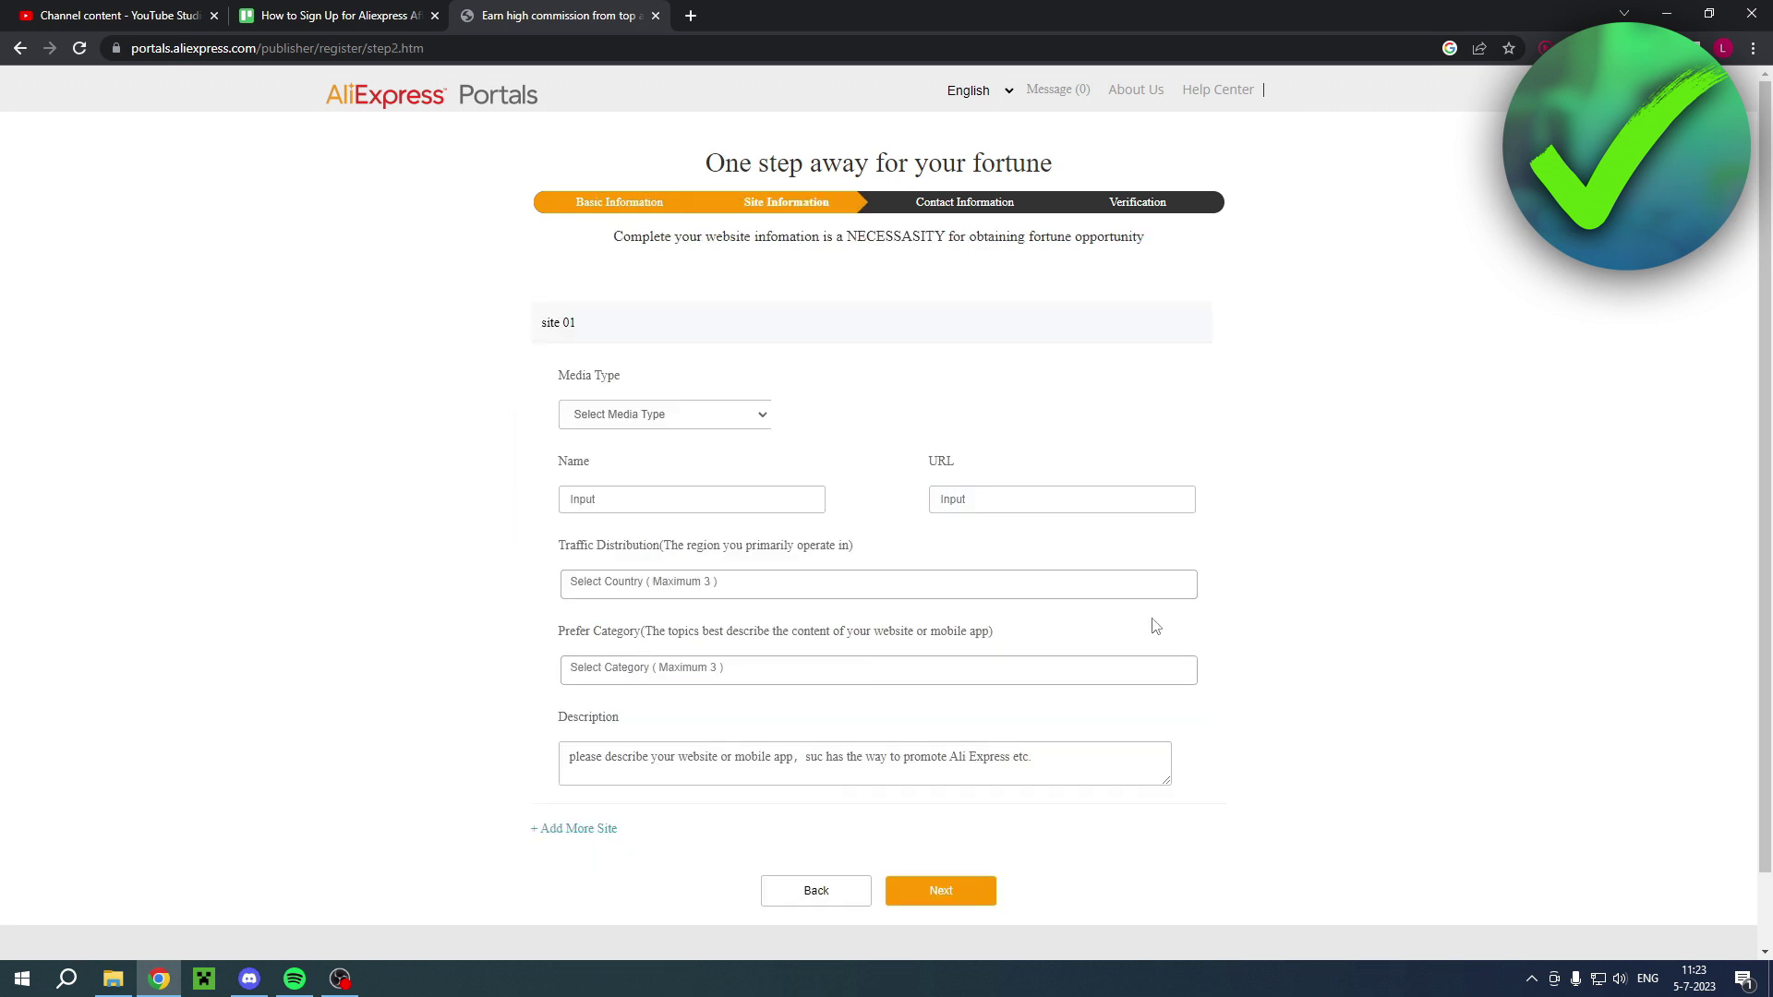
Set site 01's media type to social, influencers and youtube.
{"action": "left_click", "coordinate": [762, 417]}
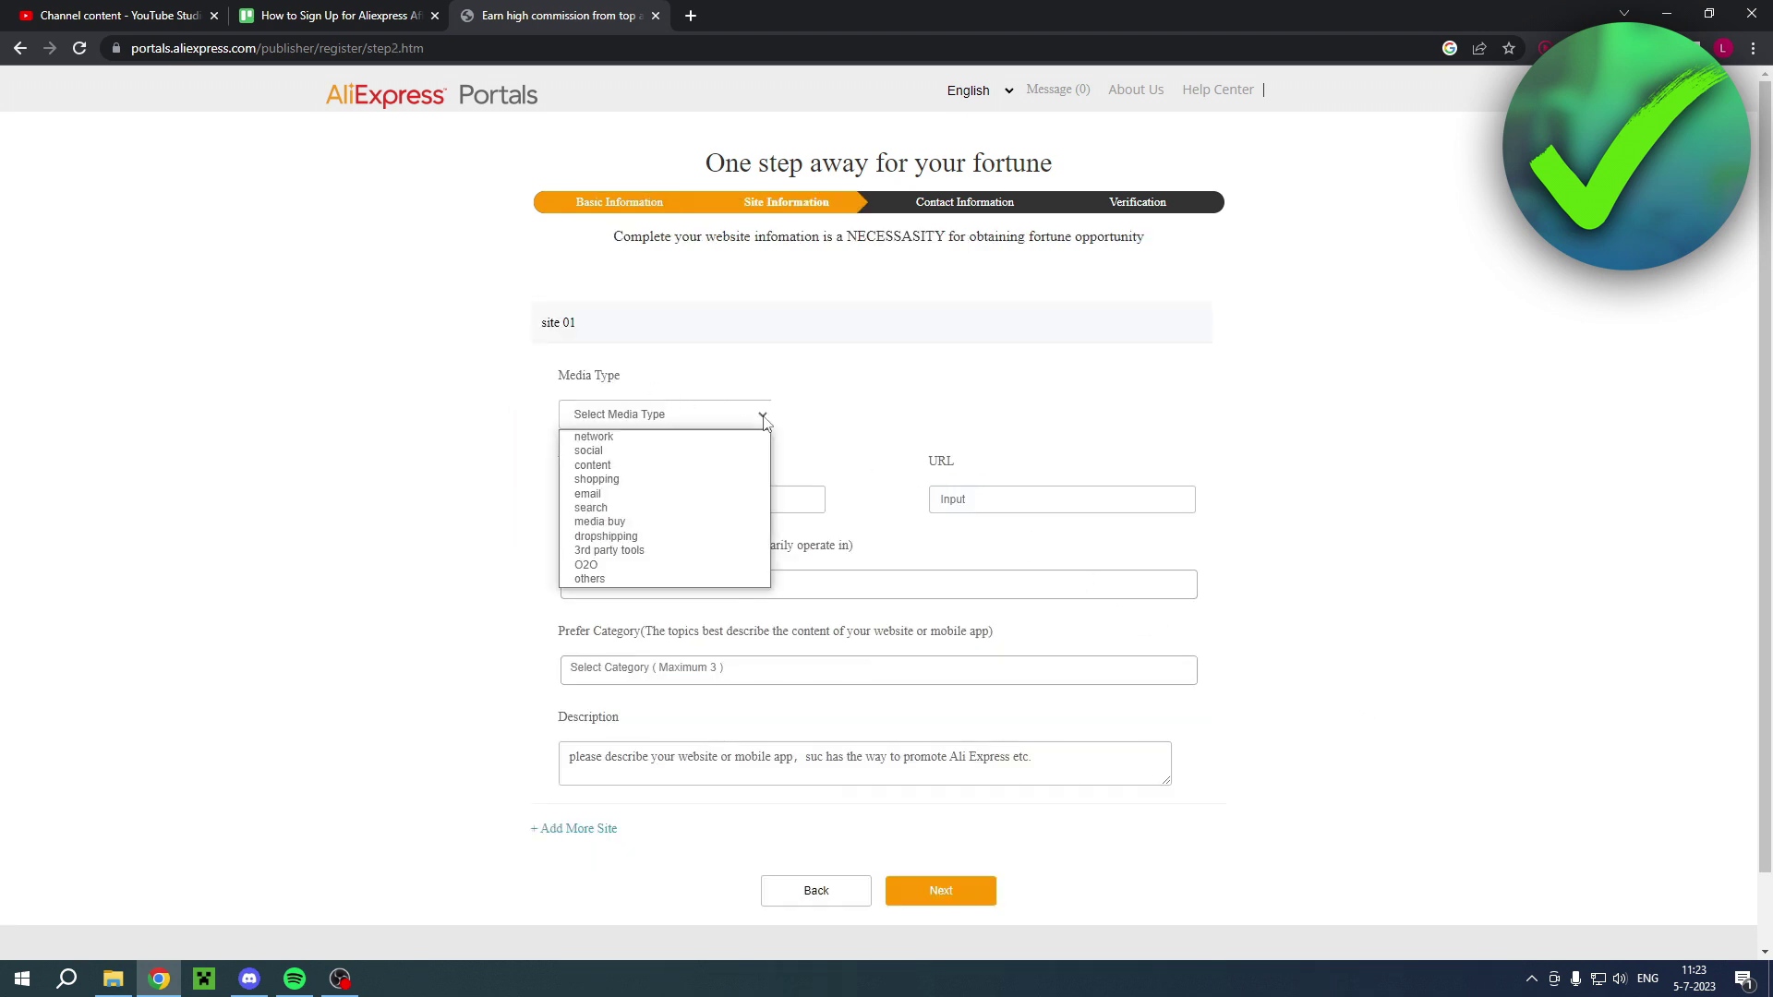
{"action": "left_click", "coordinate": [727, 451]}
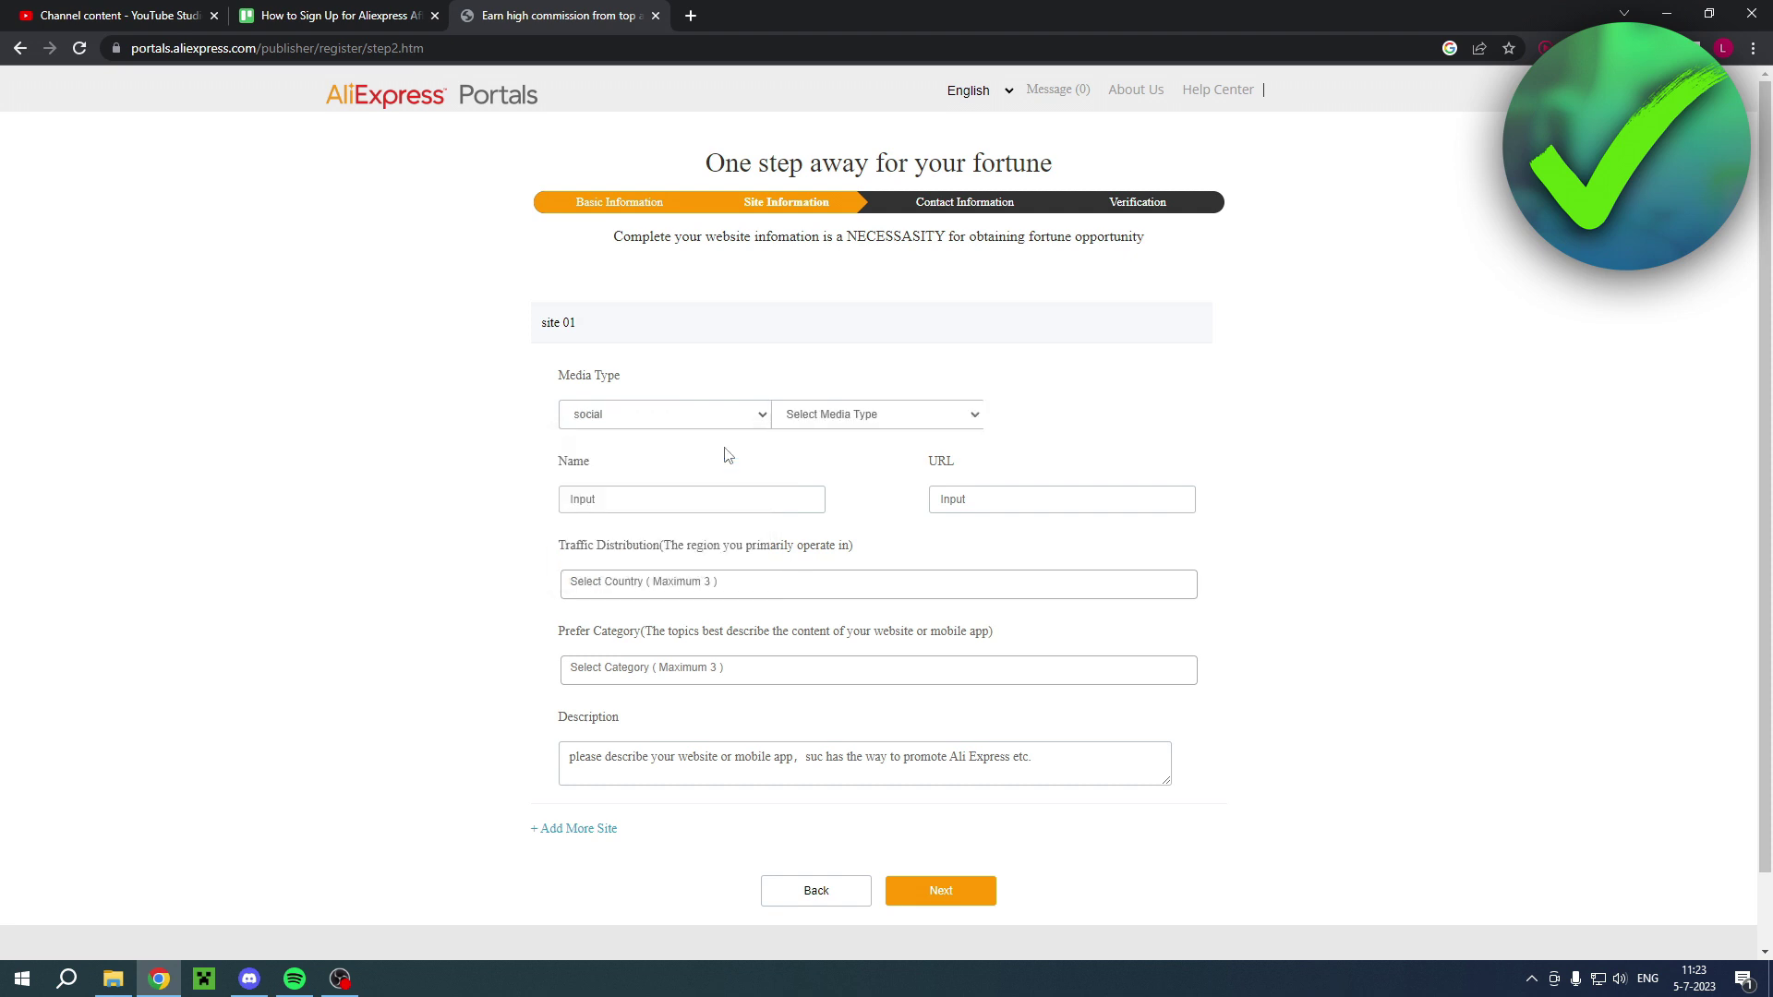
{"action": "left_click", "coordinate": [905, 418]}
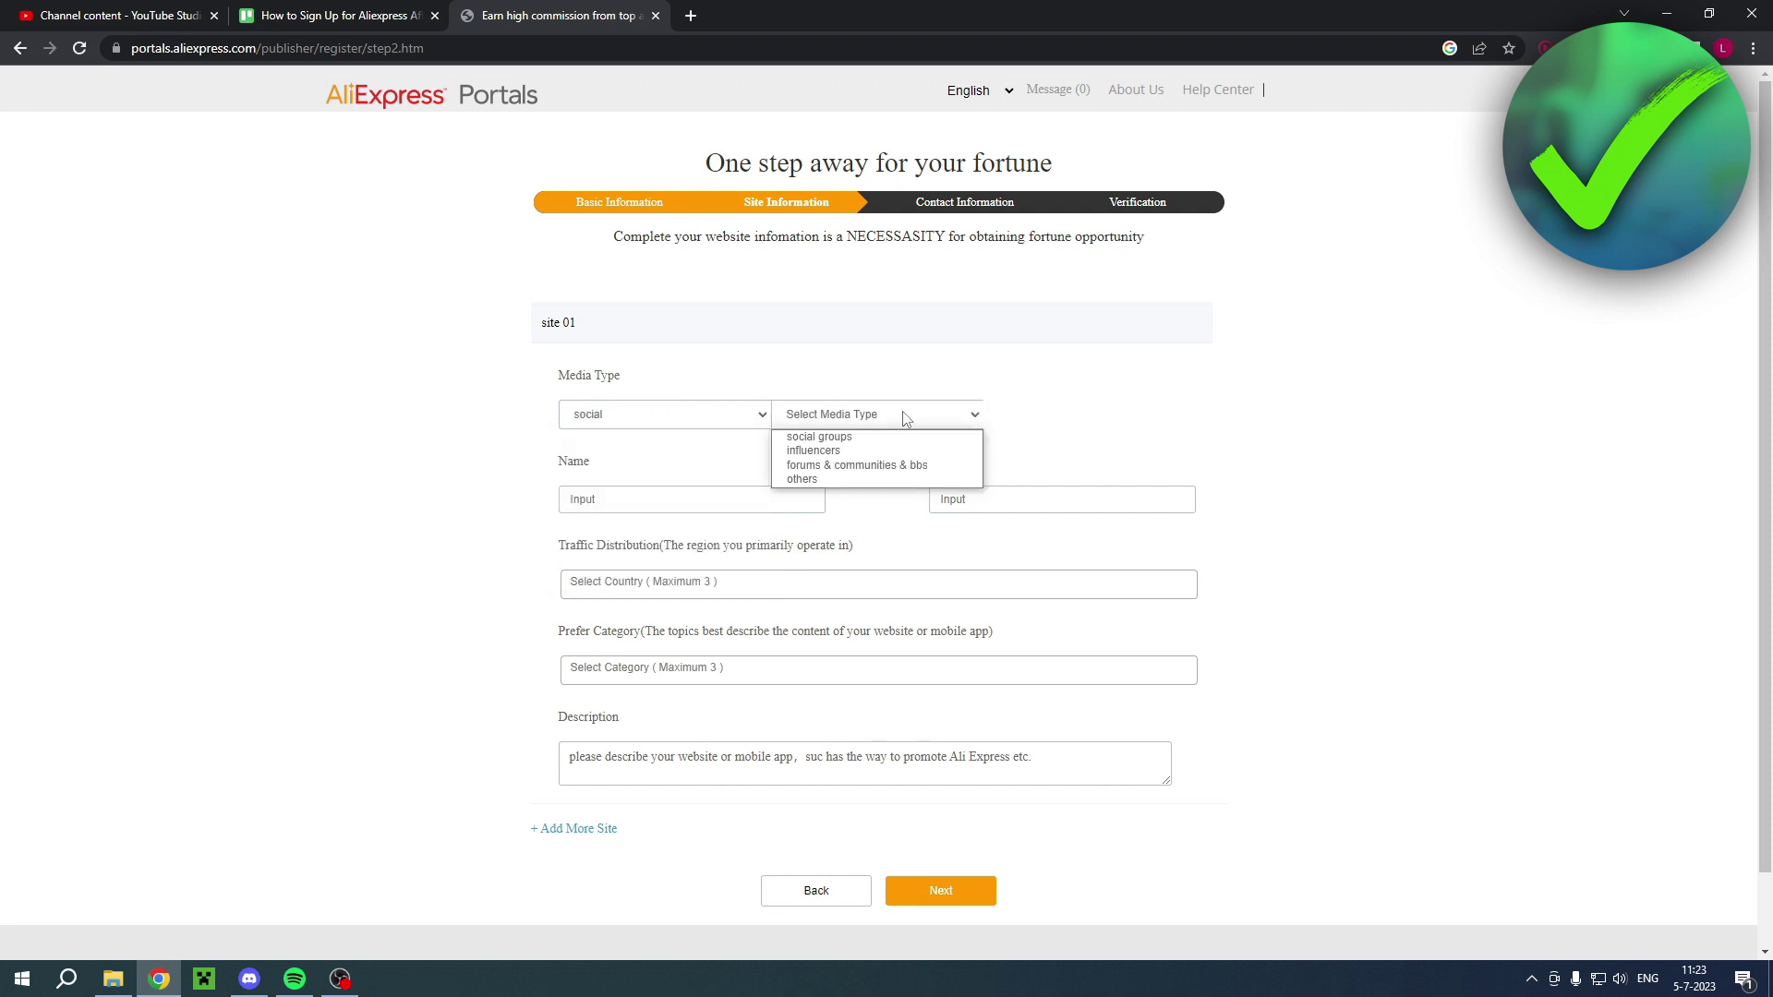
{"action": "left_click", "coordinate": [937, 451]}
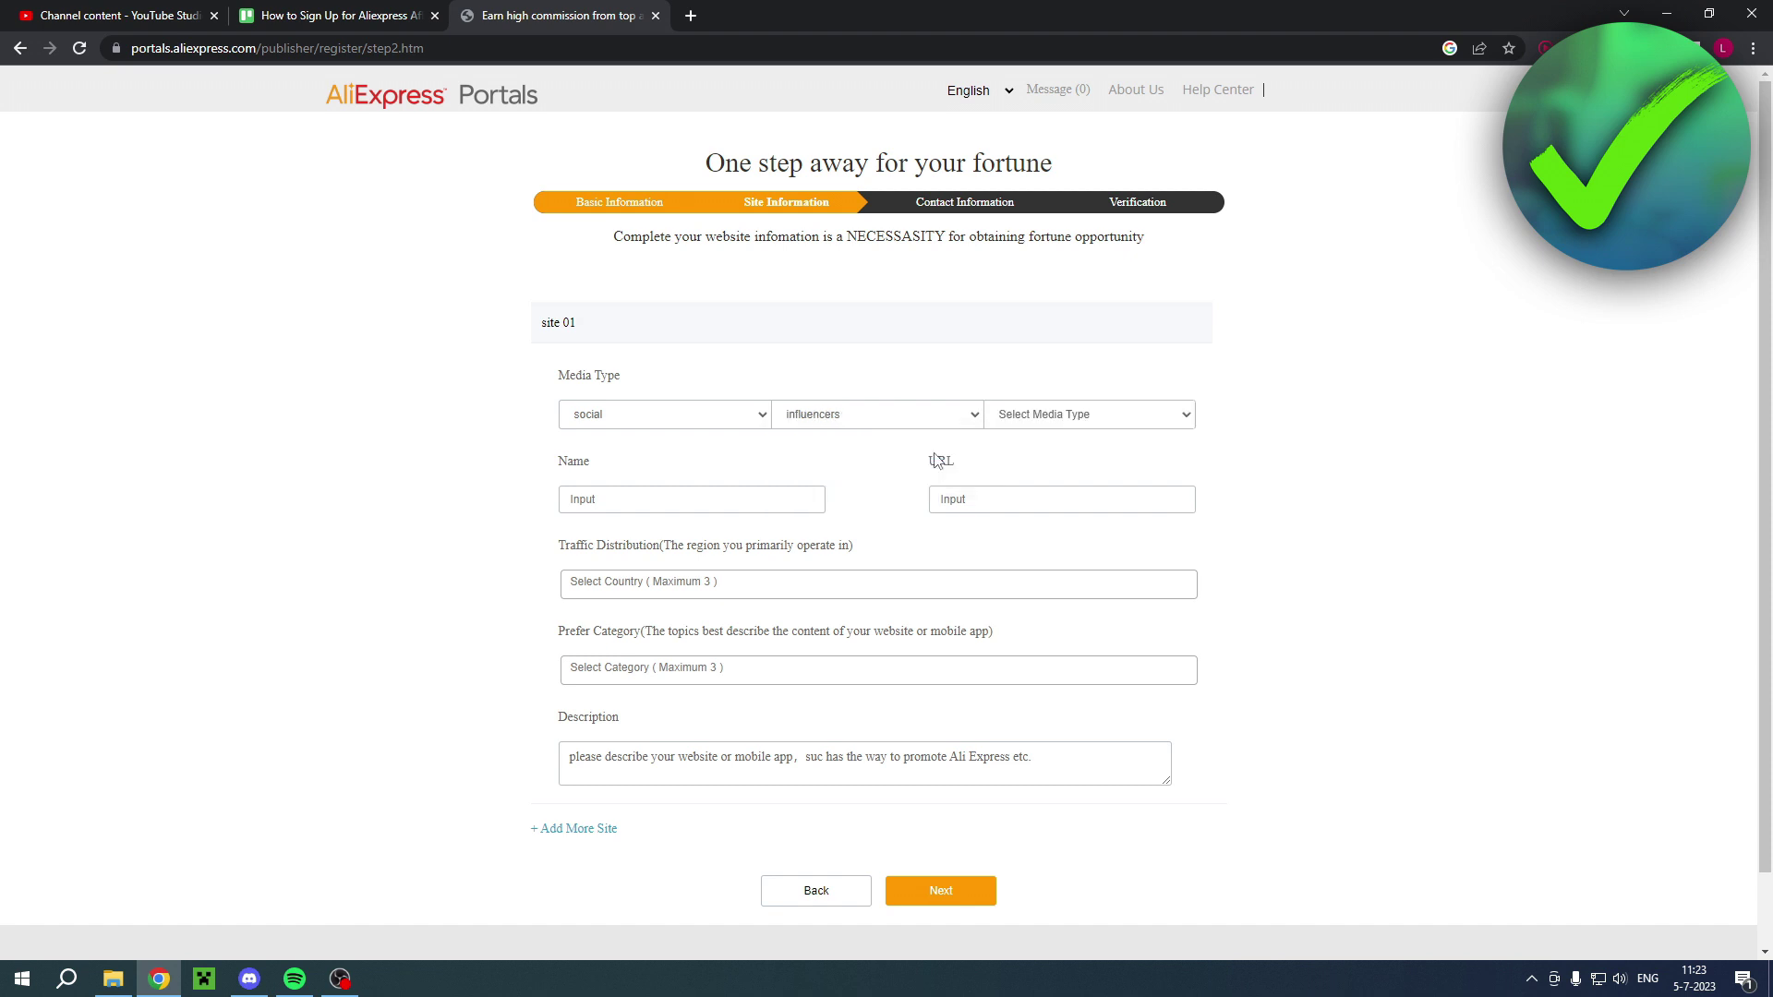
{"action": "left_click", "coordinate": [1038, 419]}
{"action": "left_click", "coordinate": [1092, 494]}
{"action": "scroll", "coordinate": [1172, 716], "scroll_direction": "down", "scroll_amount": 1}
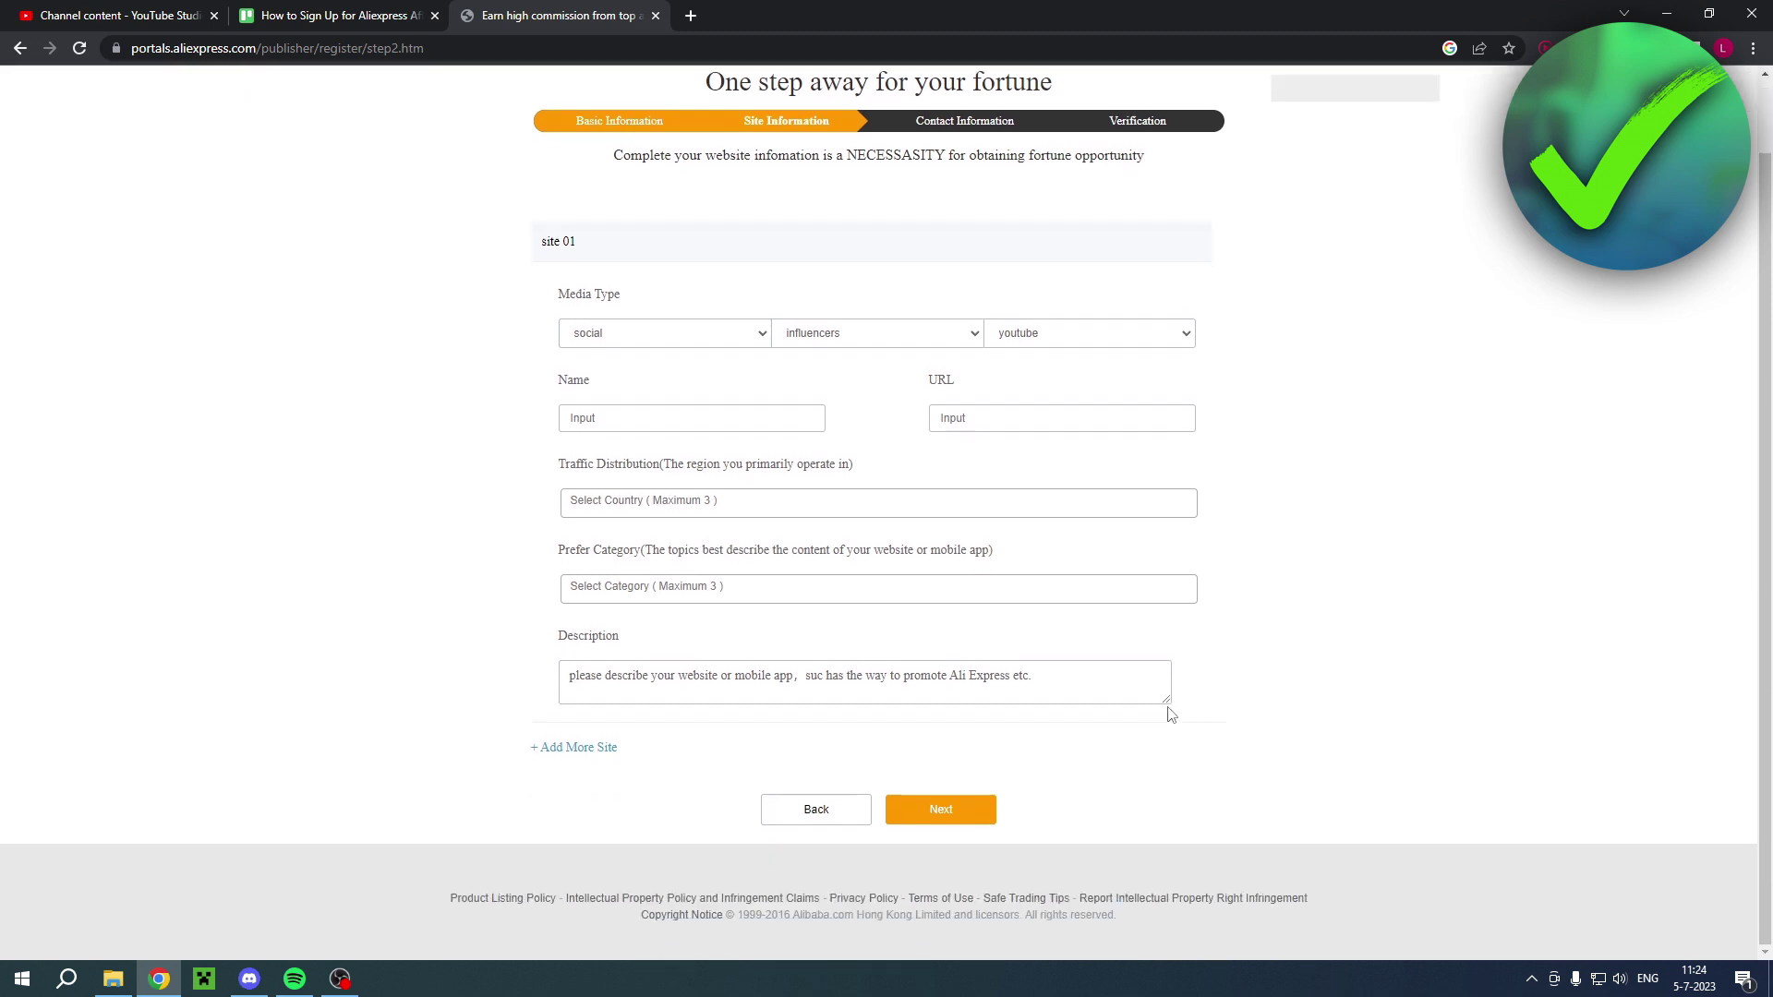
Dismiss the 'Pls Fix This Form' alert and submit the site details for Helpful Online.
{"action": "left_click", "coordinate": [593, 755]}
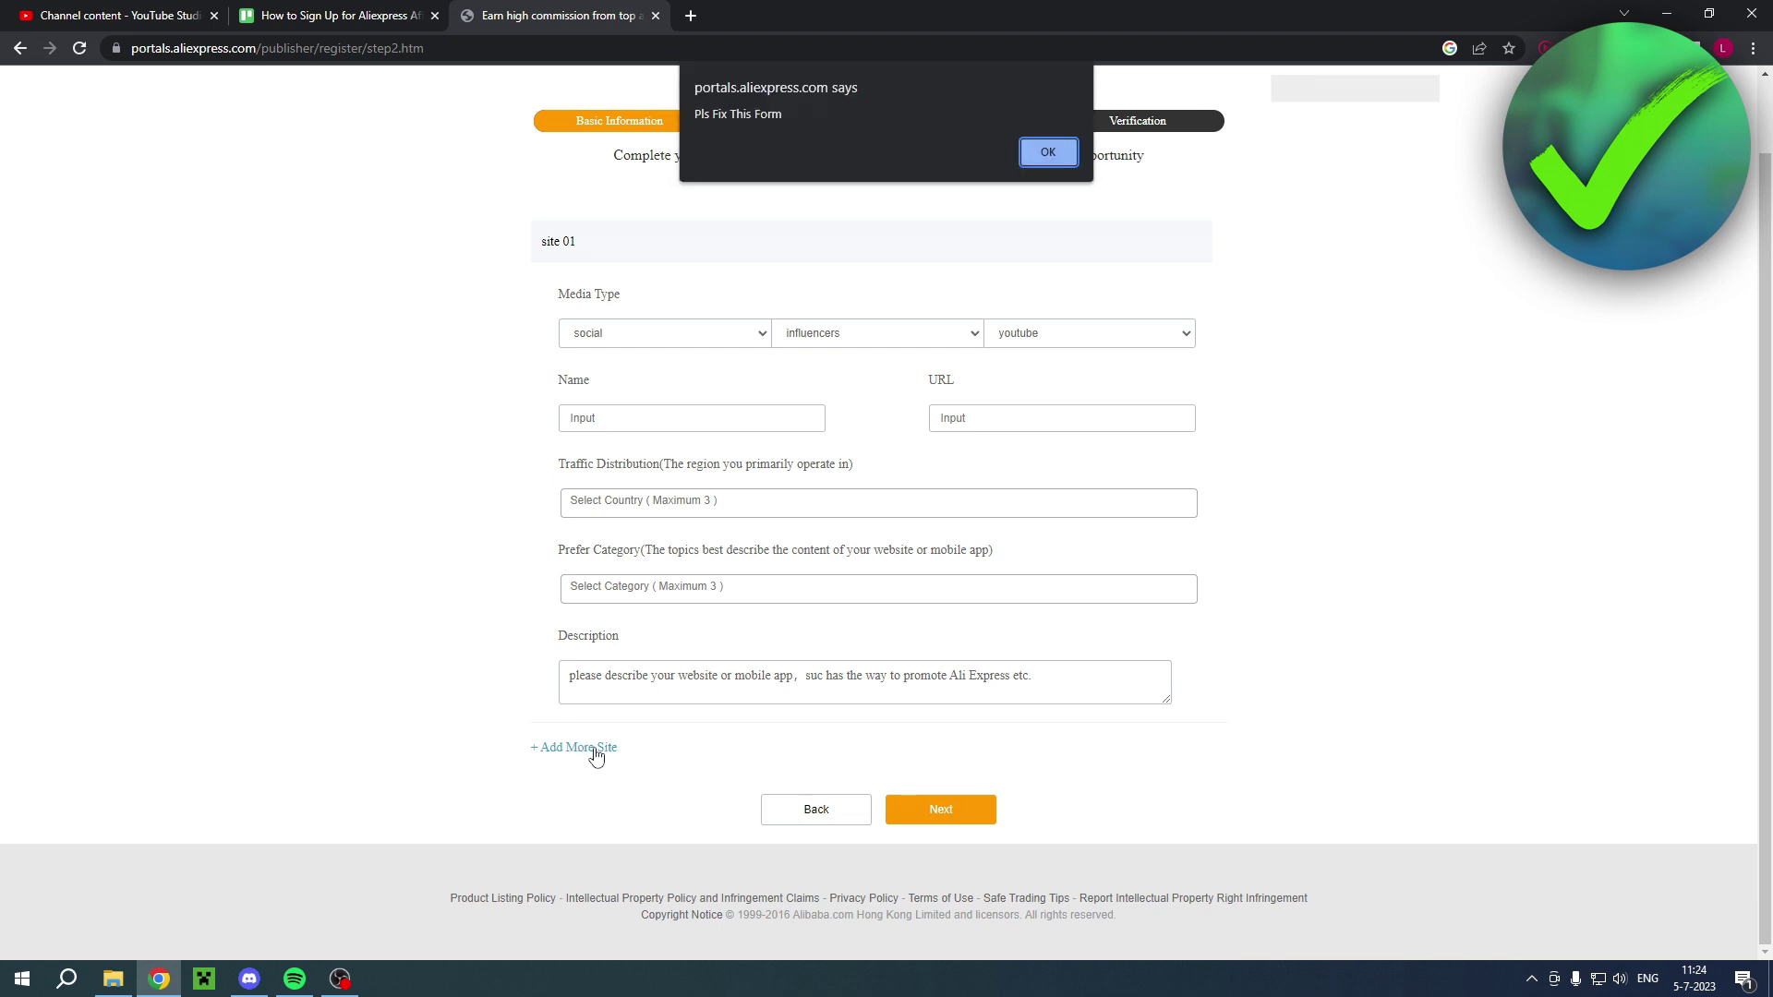
{"action": "left_click", "coordinate": [1058, 157]}
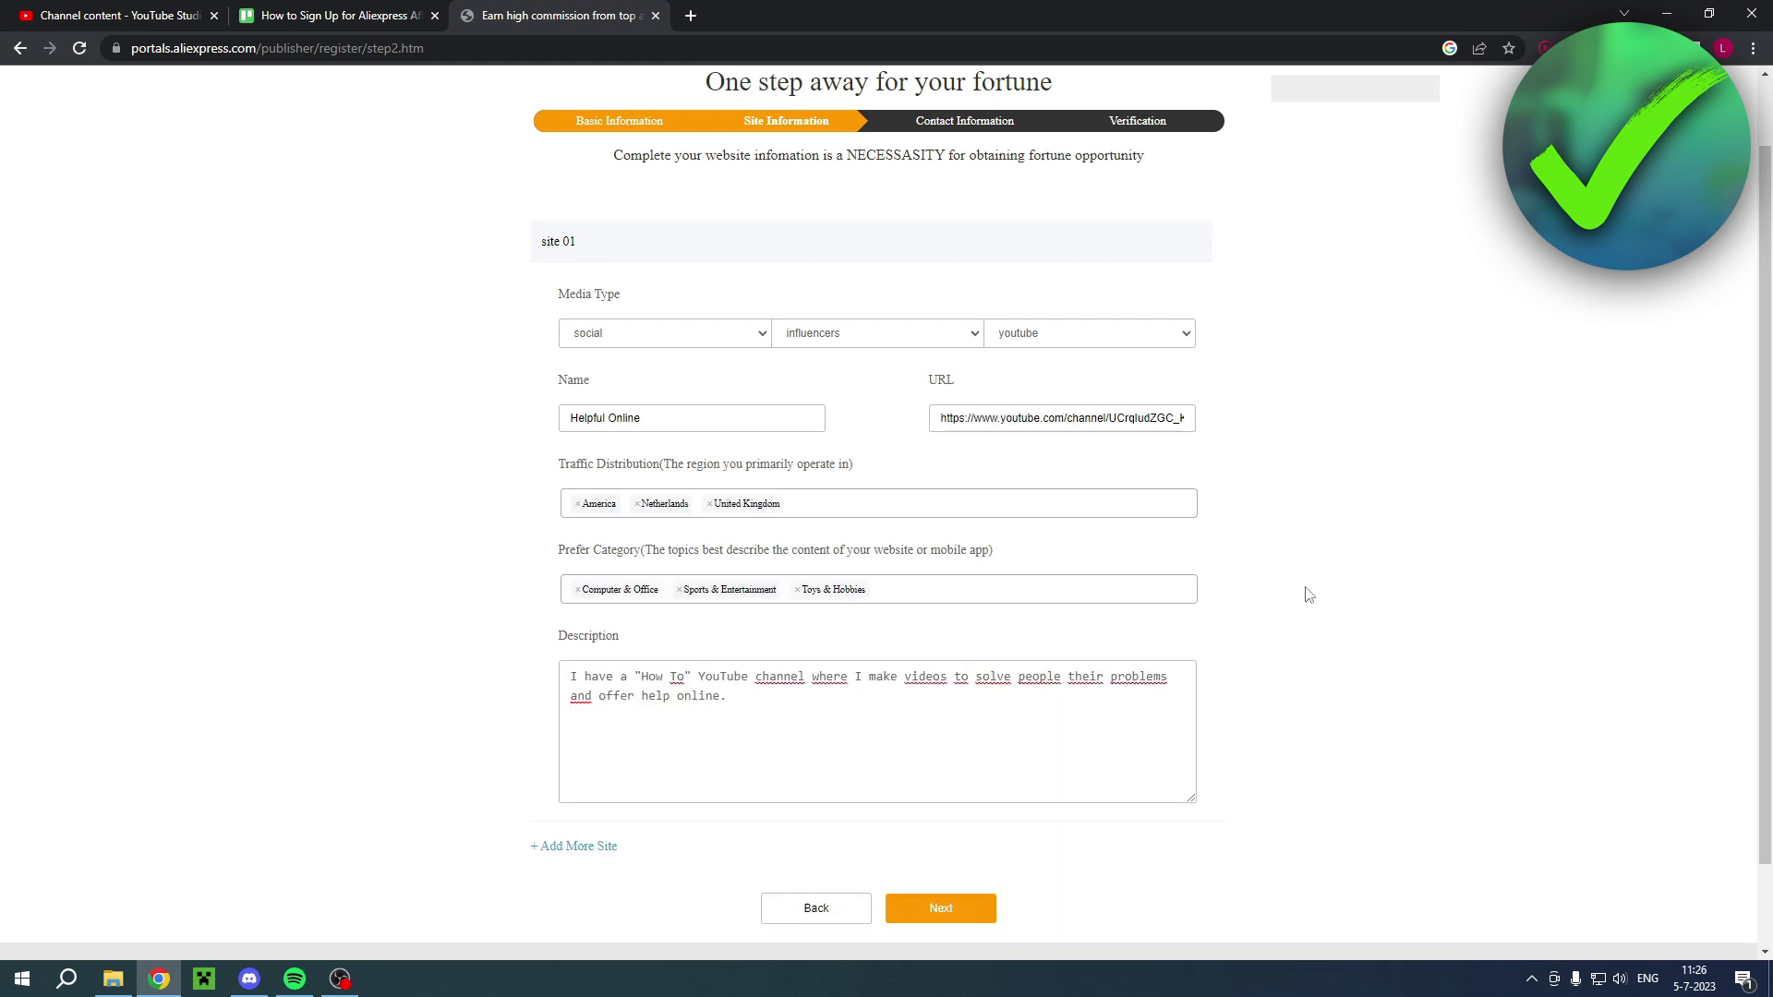
{"action": "left_click", "coordinate": [943, 909]}
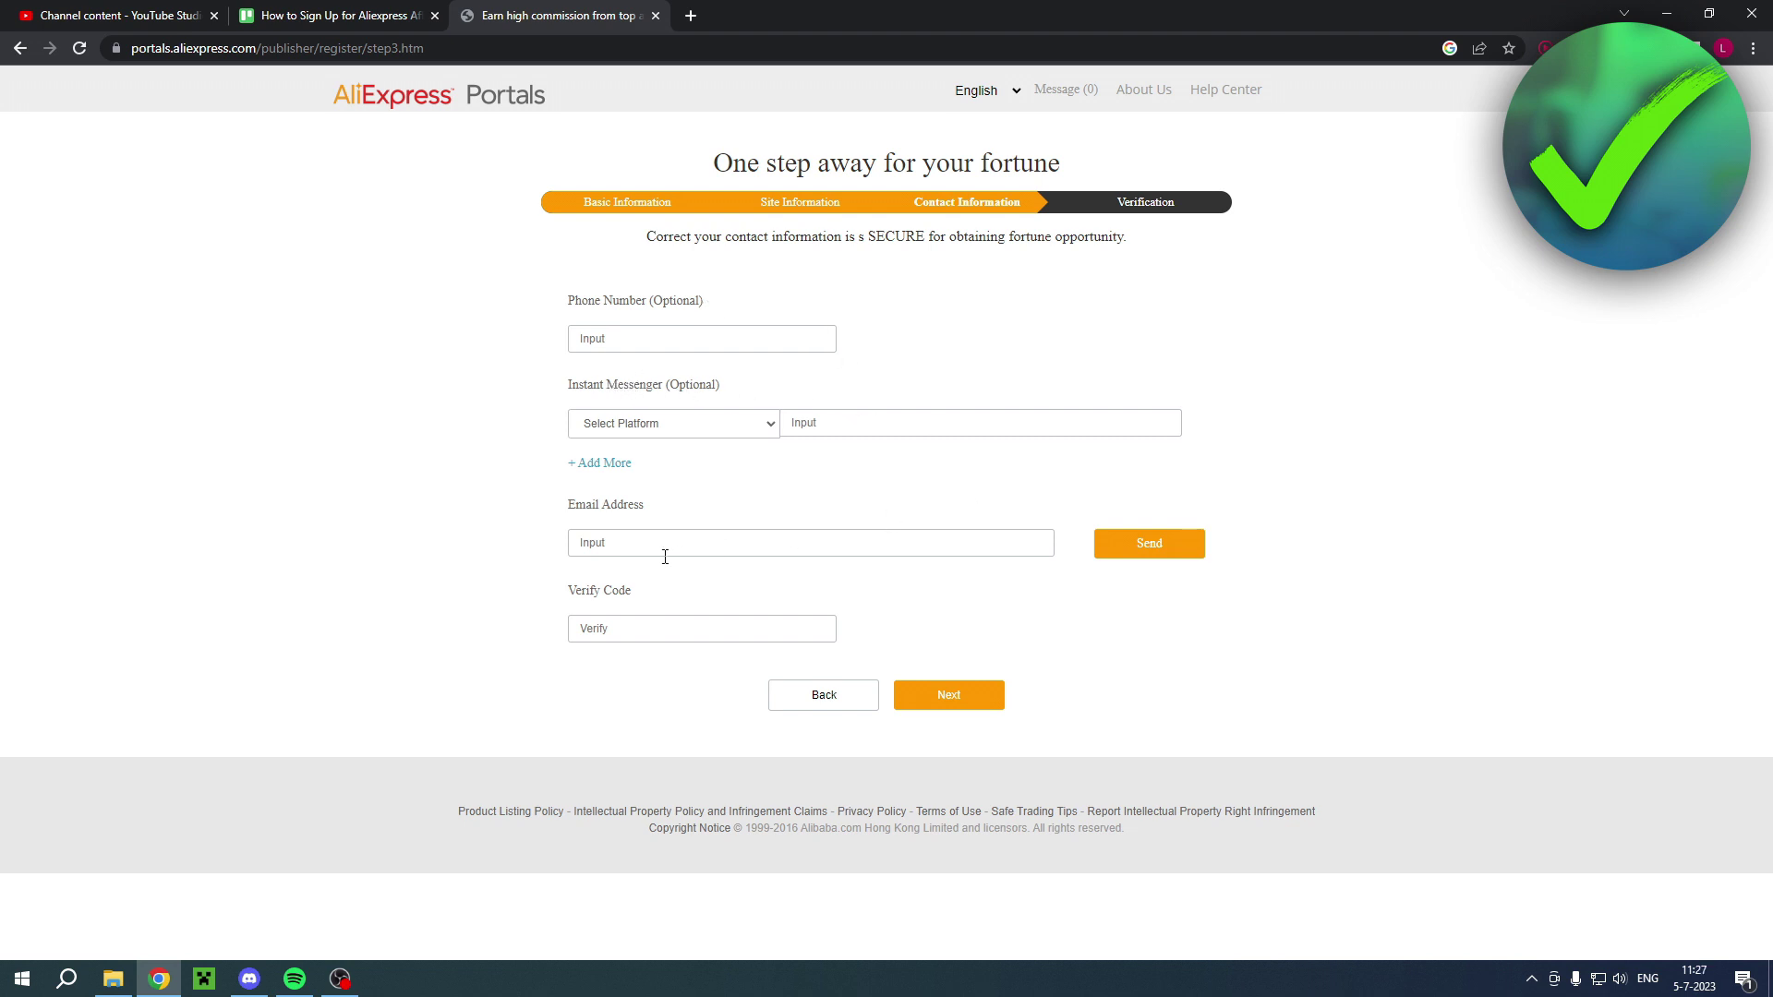
Clear a stray text selection and continue from Contact Information to Verification.
{"action": "left_click_drag", "start_coordinate": [568, 510], "coordinate": [676, 513]}
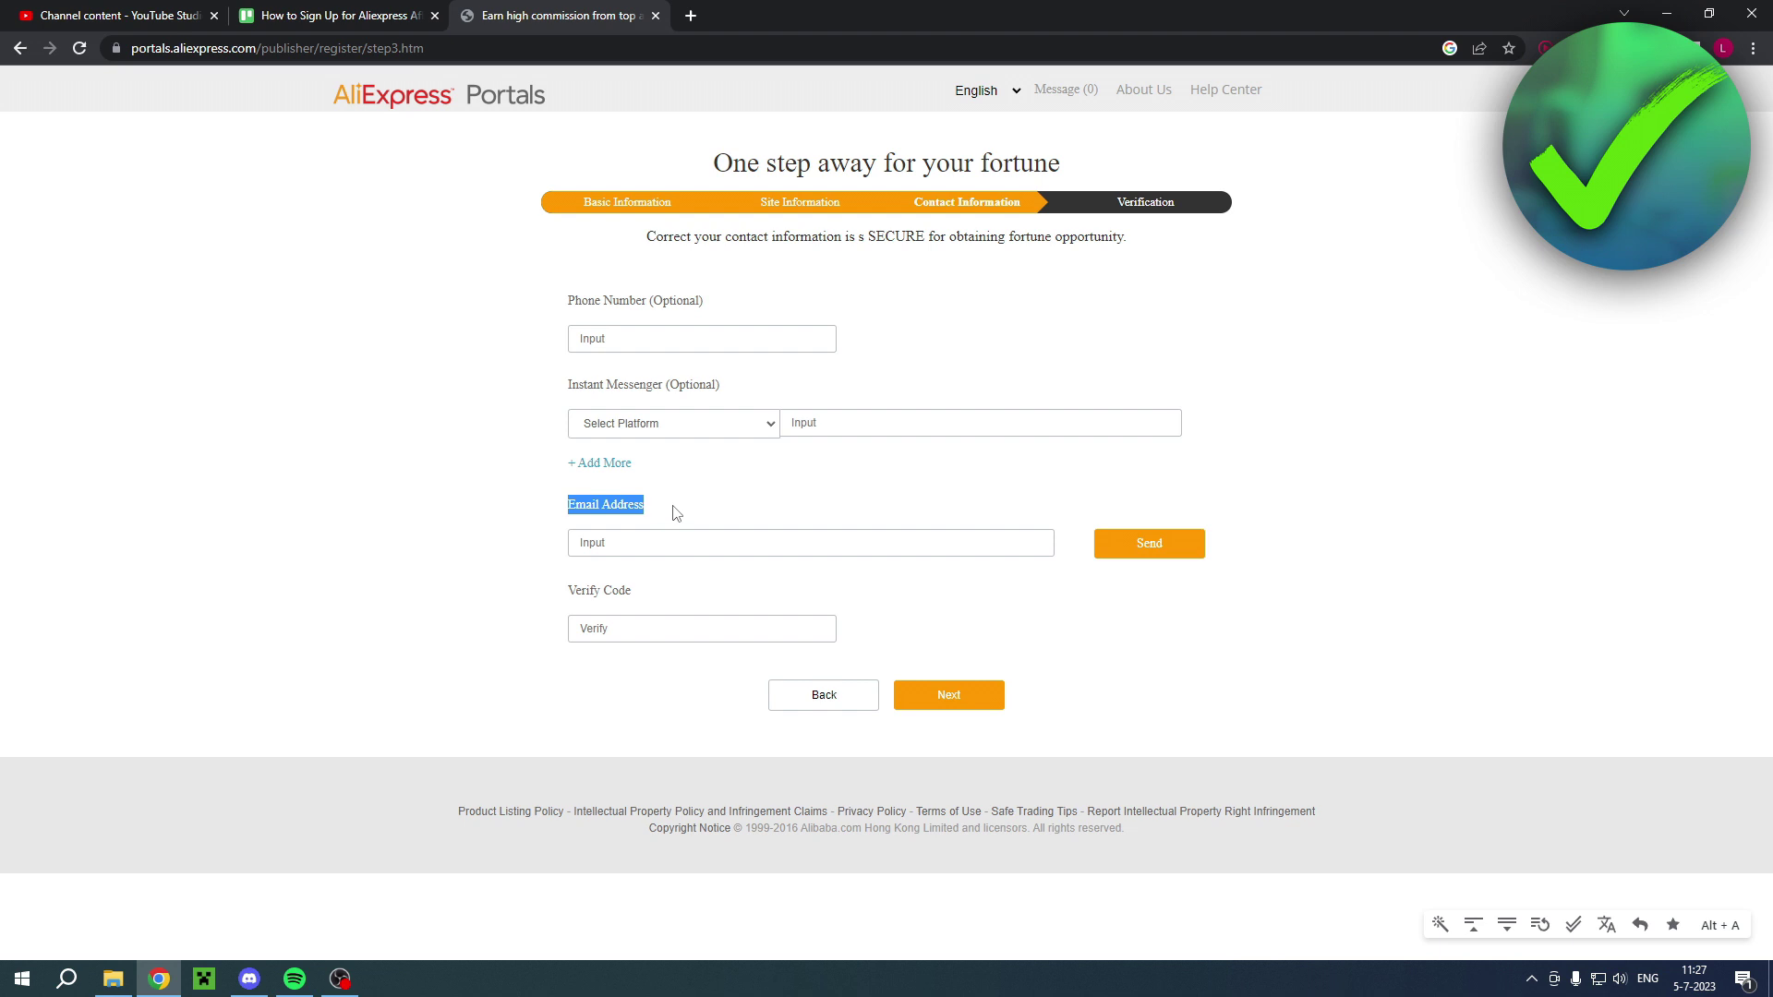
{"action": "left_click", "coordinate": [663, 594]}
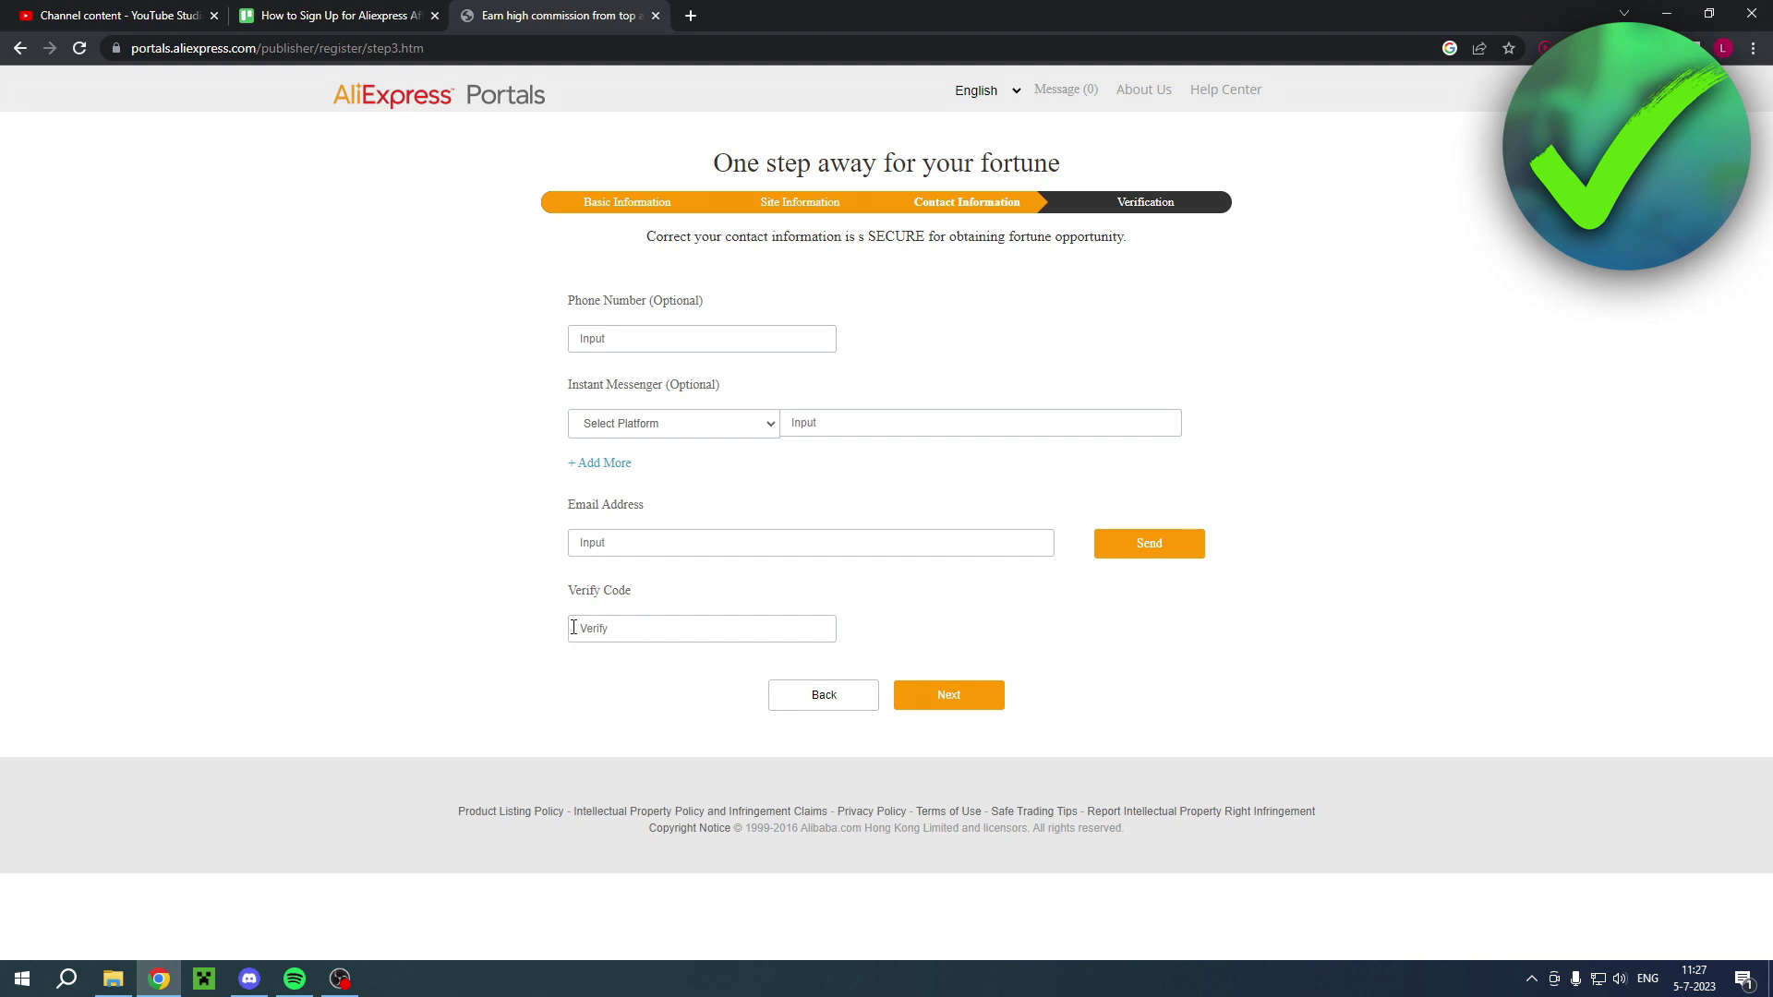
{"action": "left_click", "coordinate": [969, 692]}
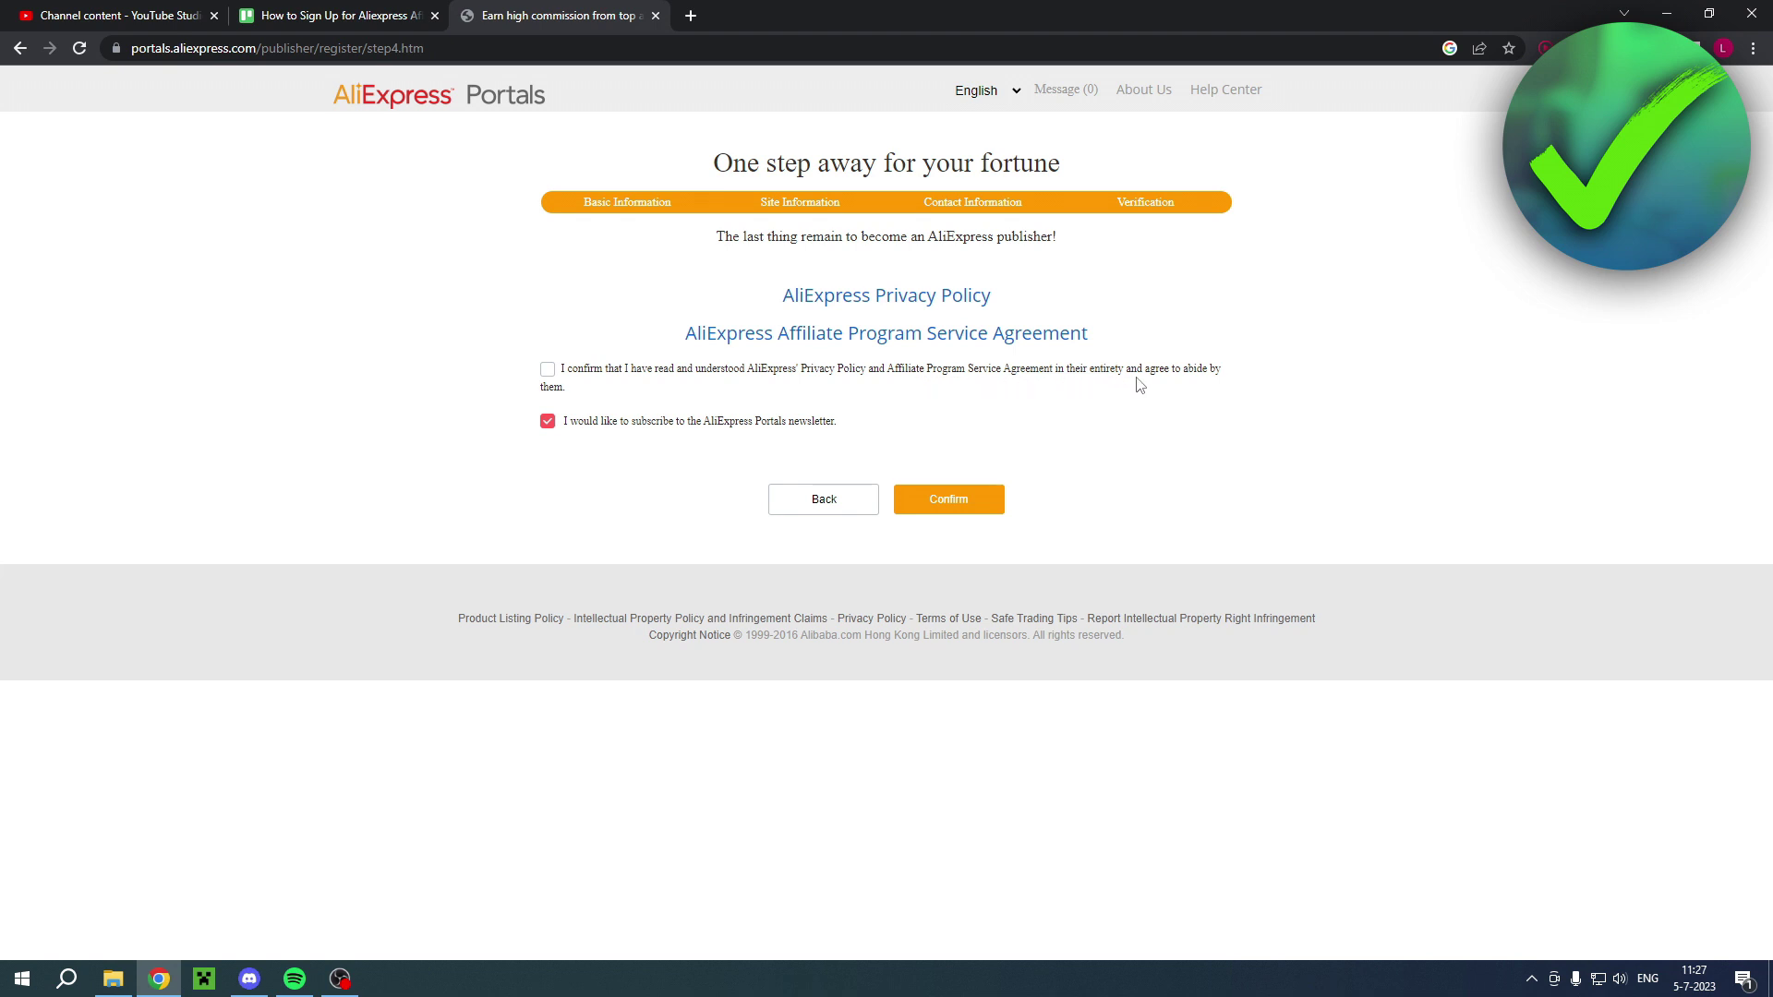
Accept the policy agreement, decline the newsletter, confirm, and acknowledge the congratulations message.
{"action": "left_click", "coordinate": [546, 369]}
{"action": "left_click", "coordinate": [661, 430]}
{"action": "left_click", "coordinate": [955, 505]}
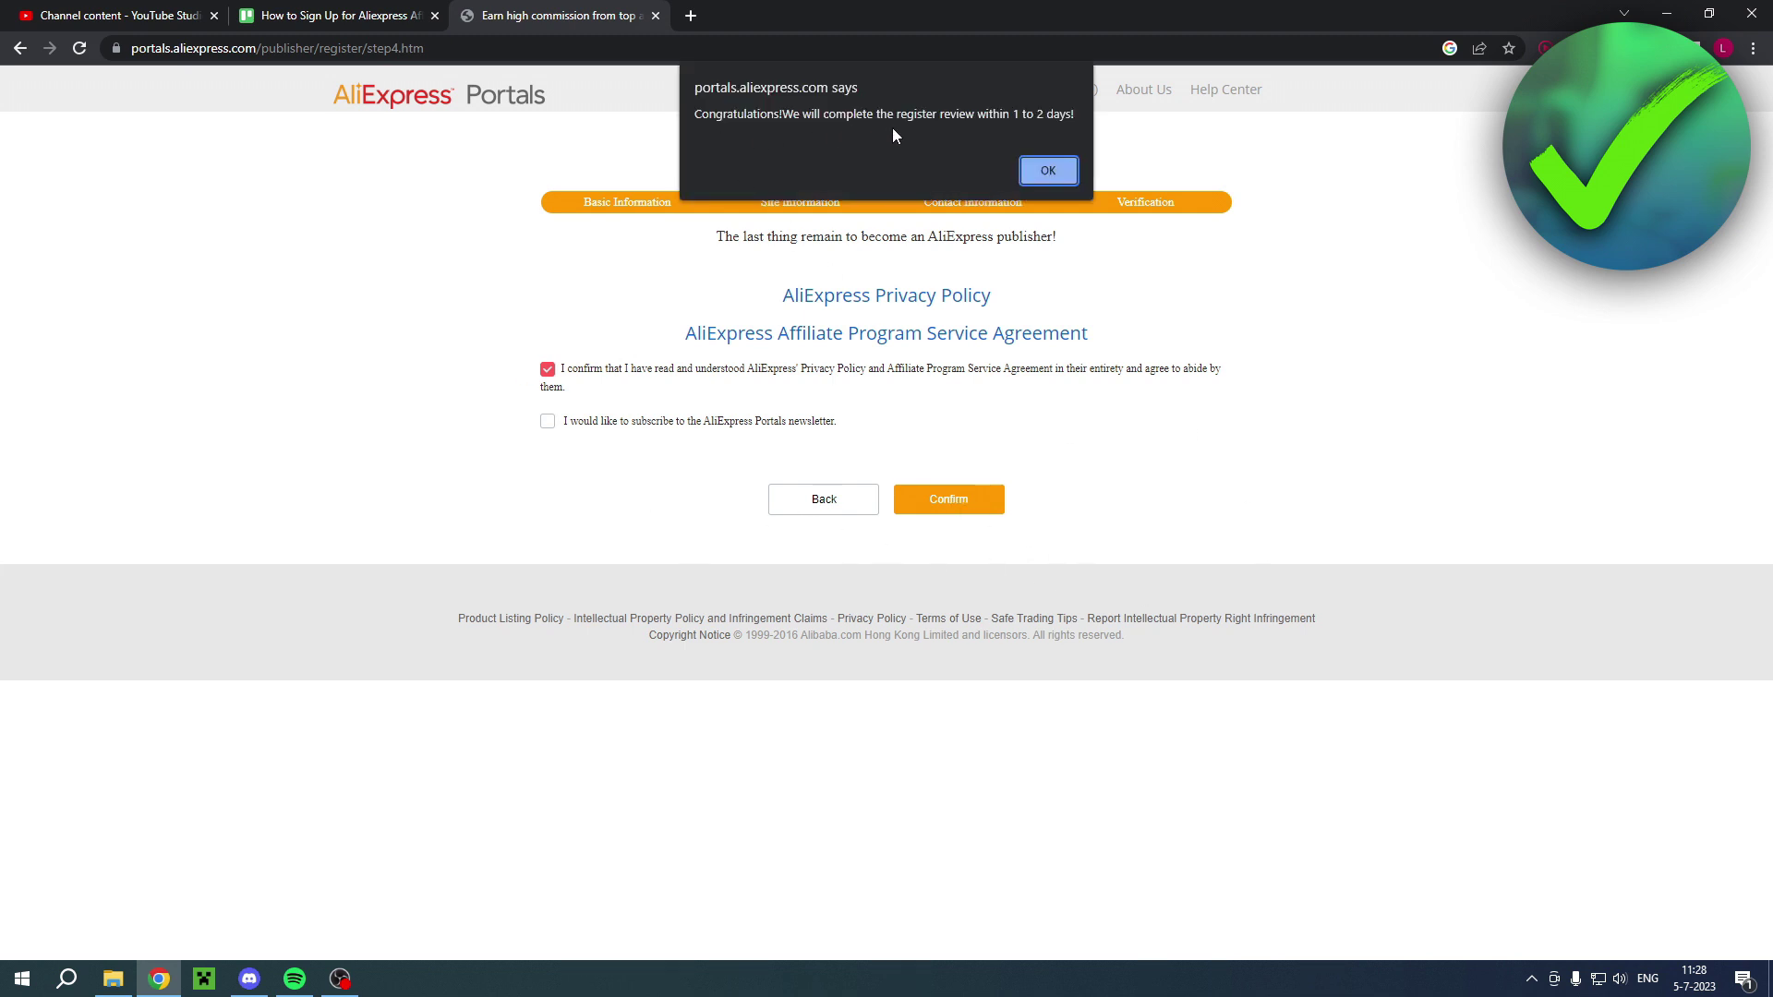
{"action": "left_click", "coordinate": [1055, 167]}
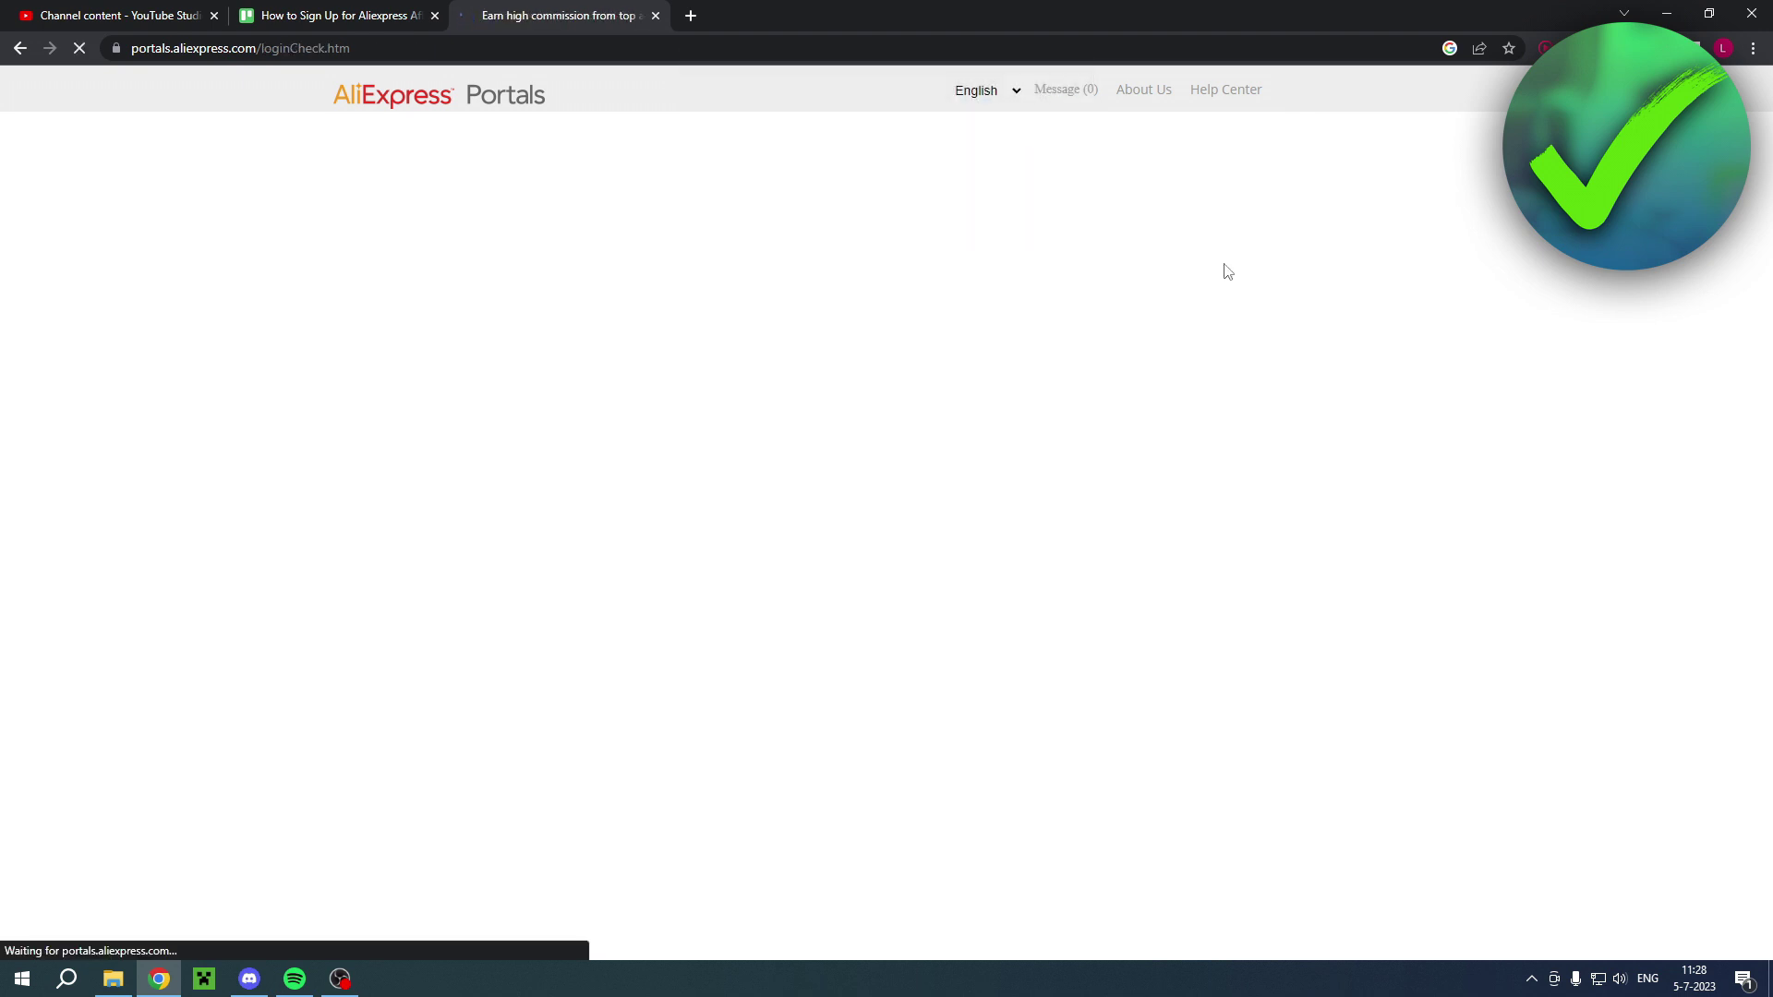